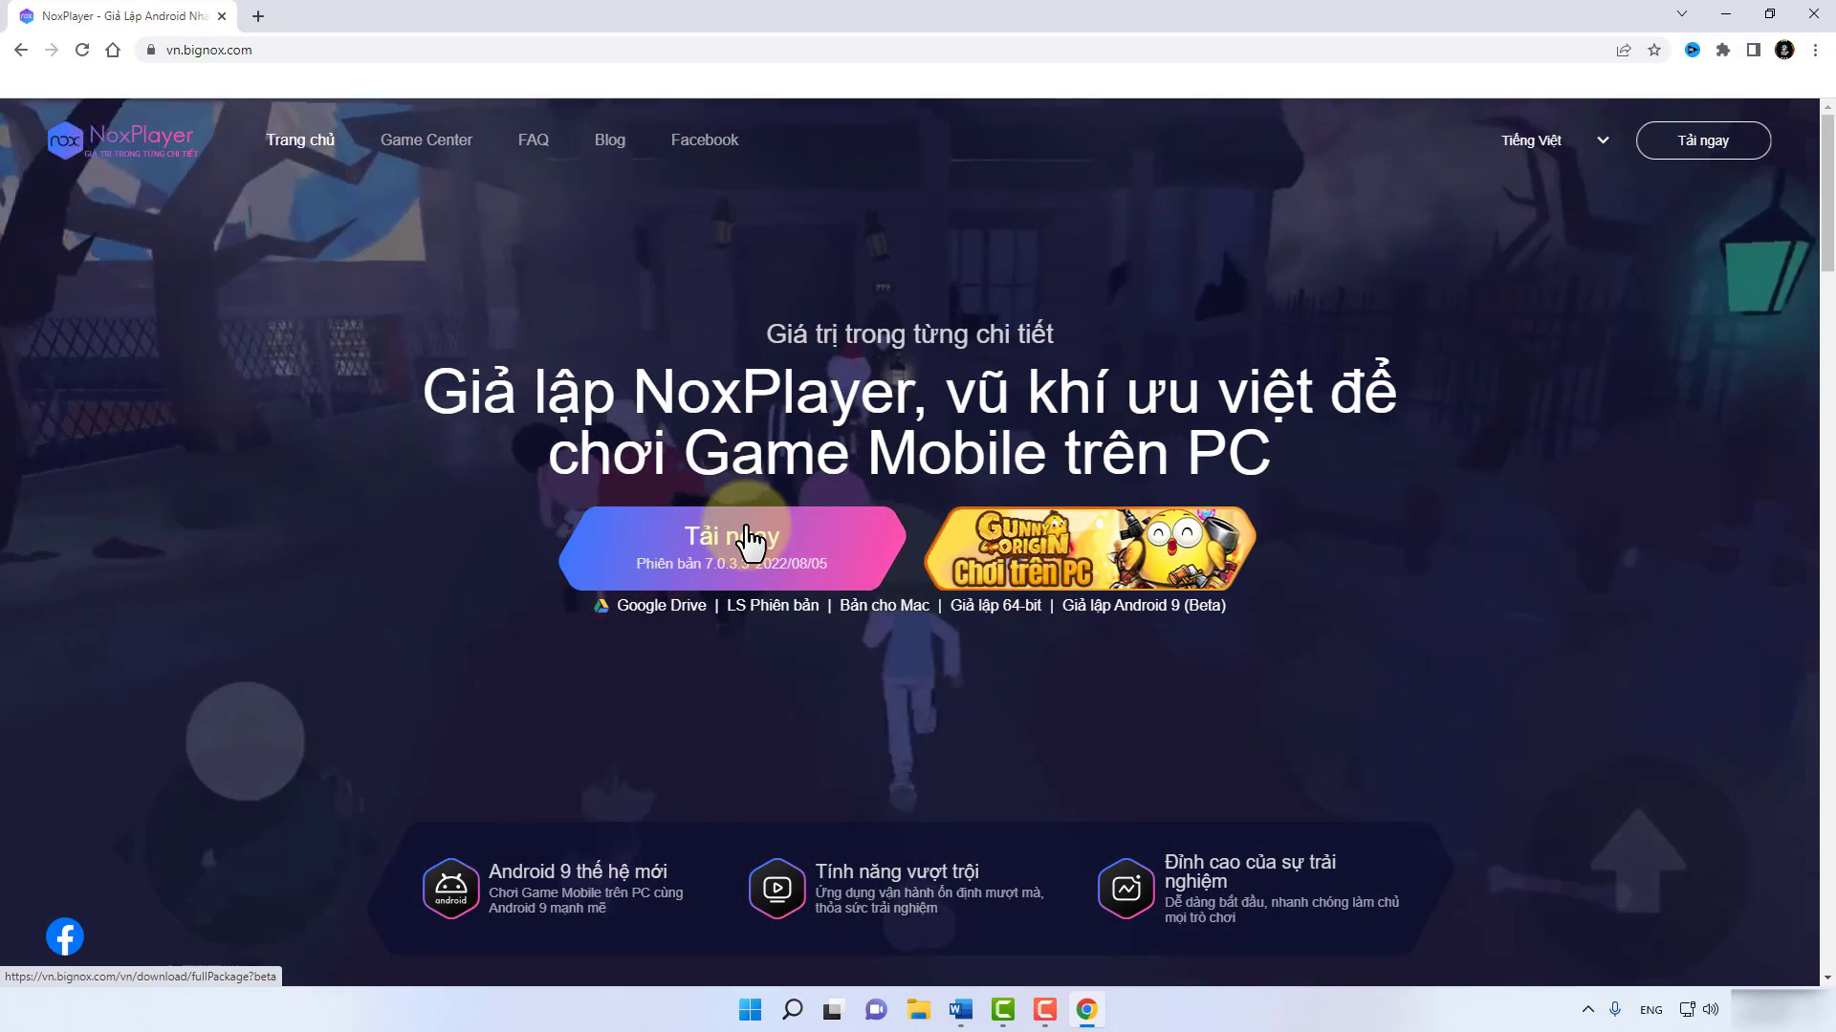
- Download nox_setup_v7.0.3.3.exe from the NoxPlayer site and launch it from Chrome's download bar
left_click(748, 550)
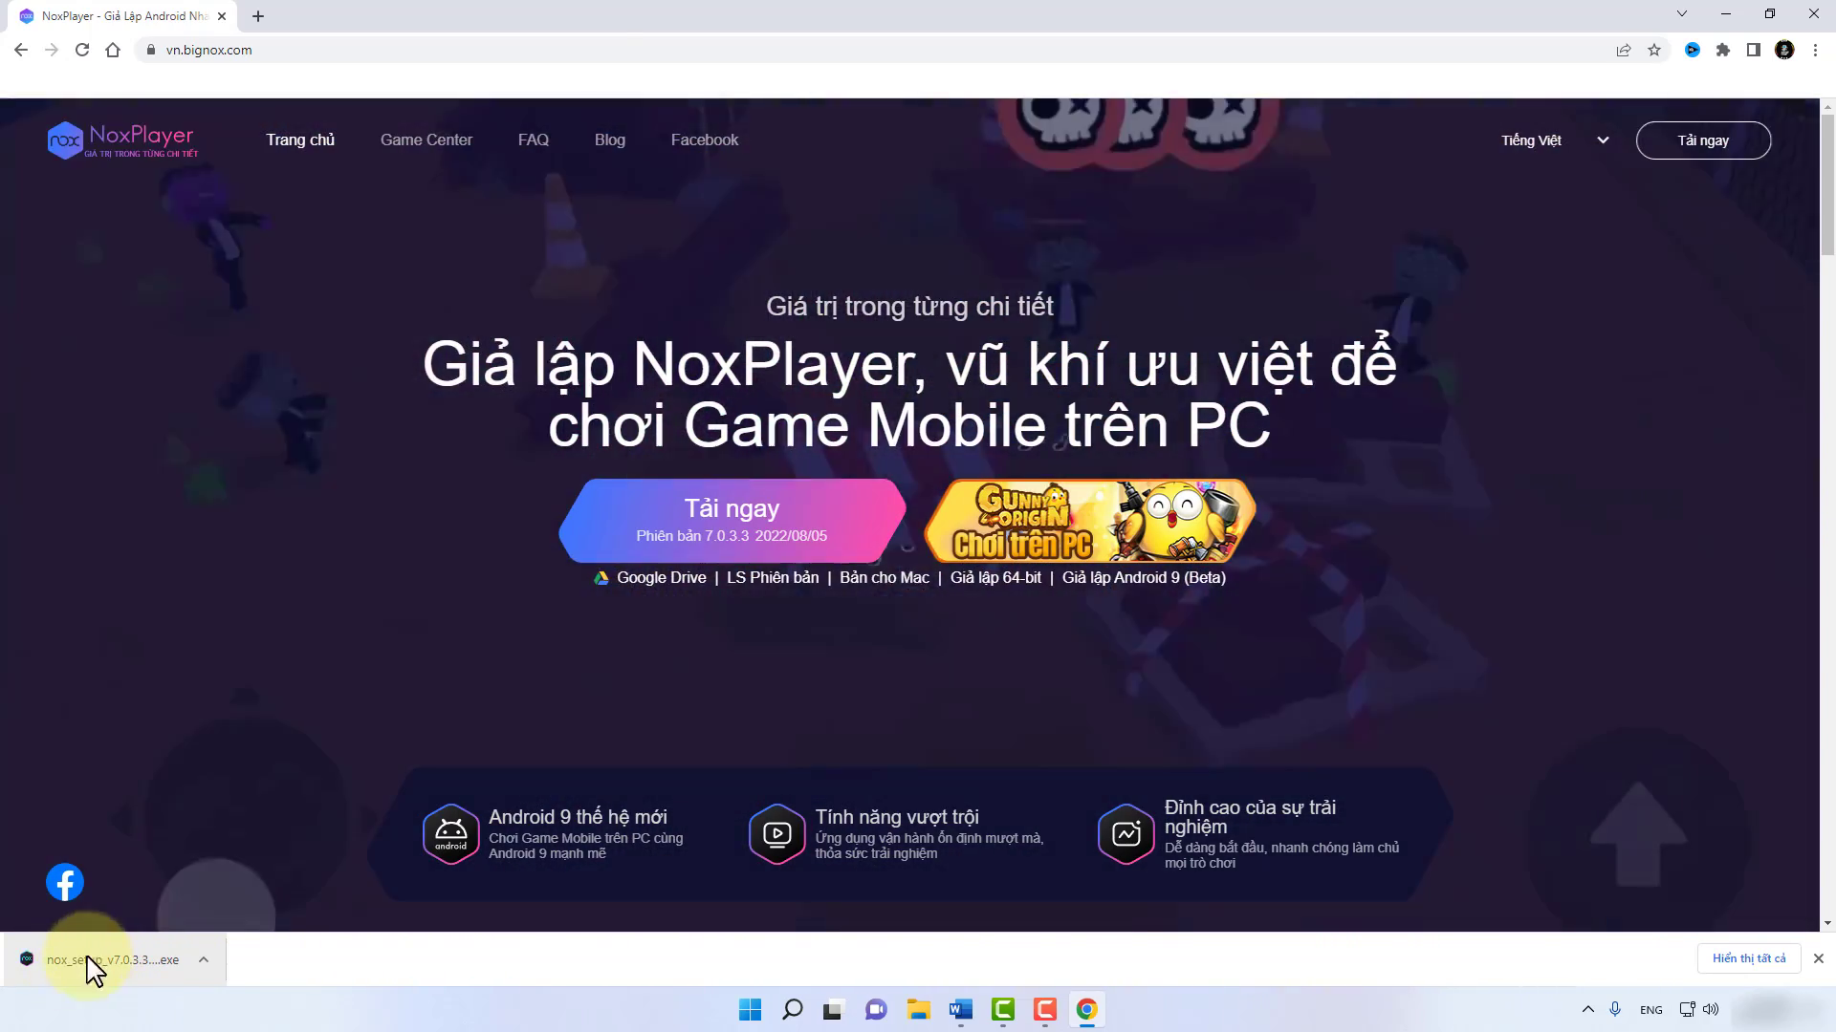
left_click(110, 958)
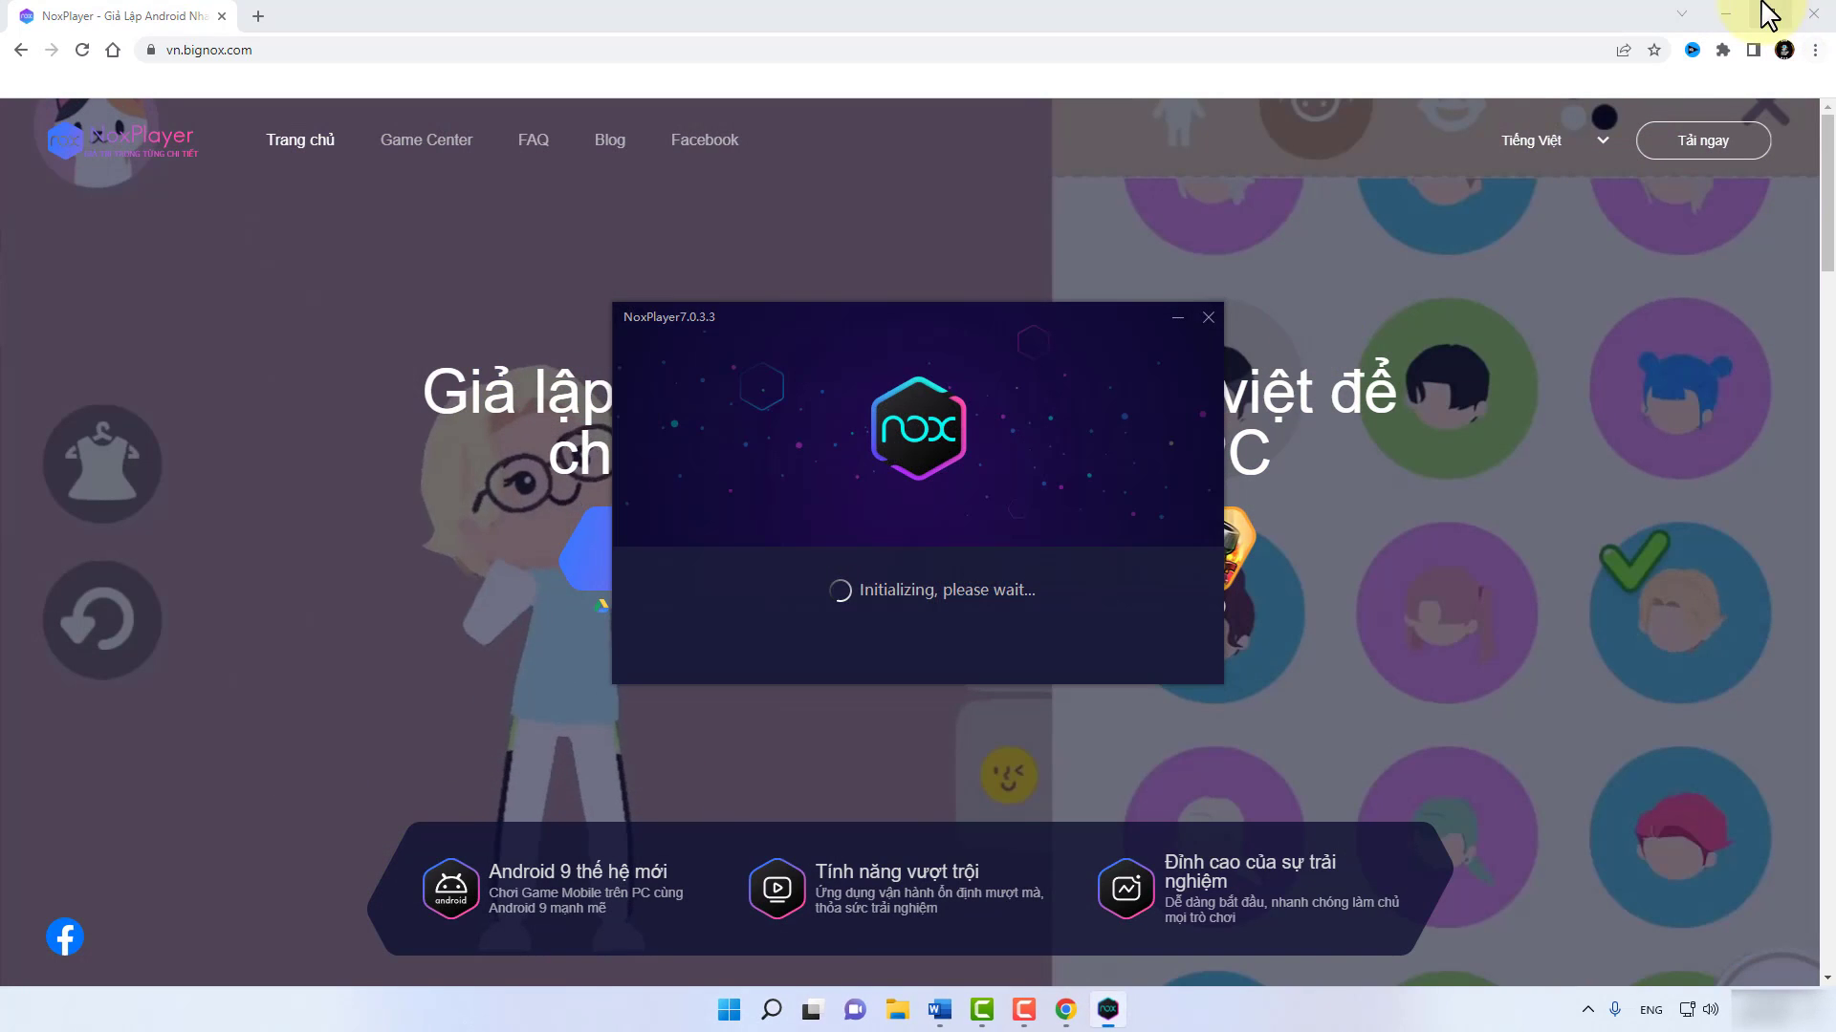
- Minimize Chrome and expand the installer's Custom options to show the install path and shortcuts
left_click(1730, 14)
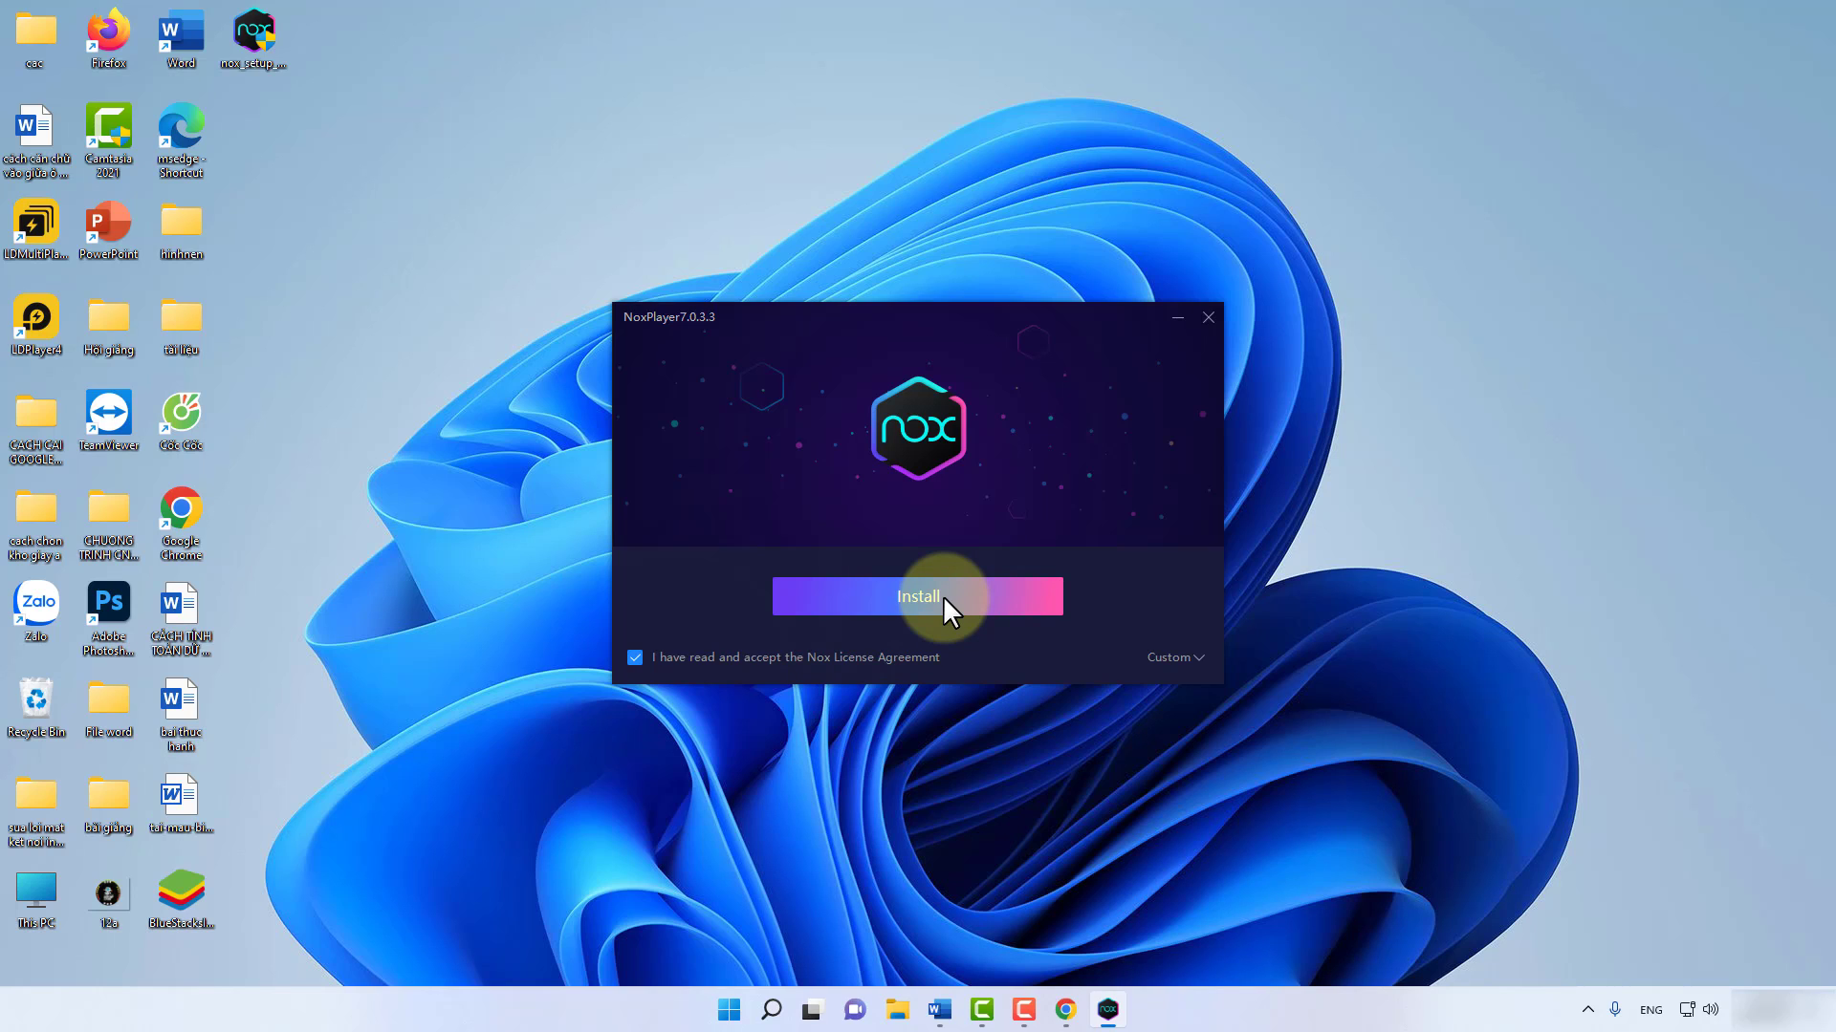
left_click(1174, 657)
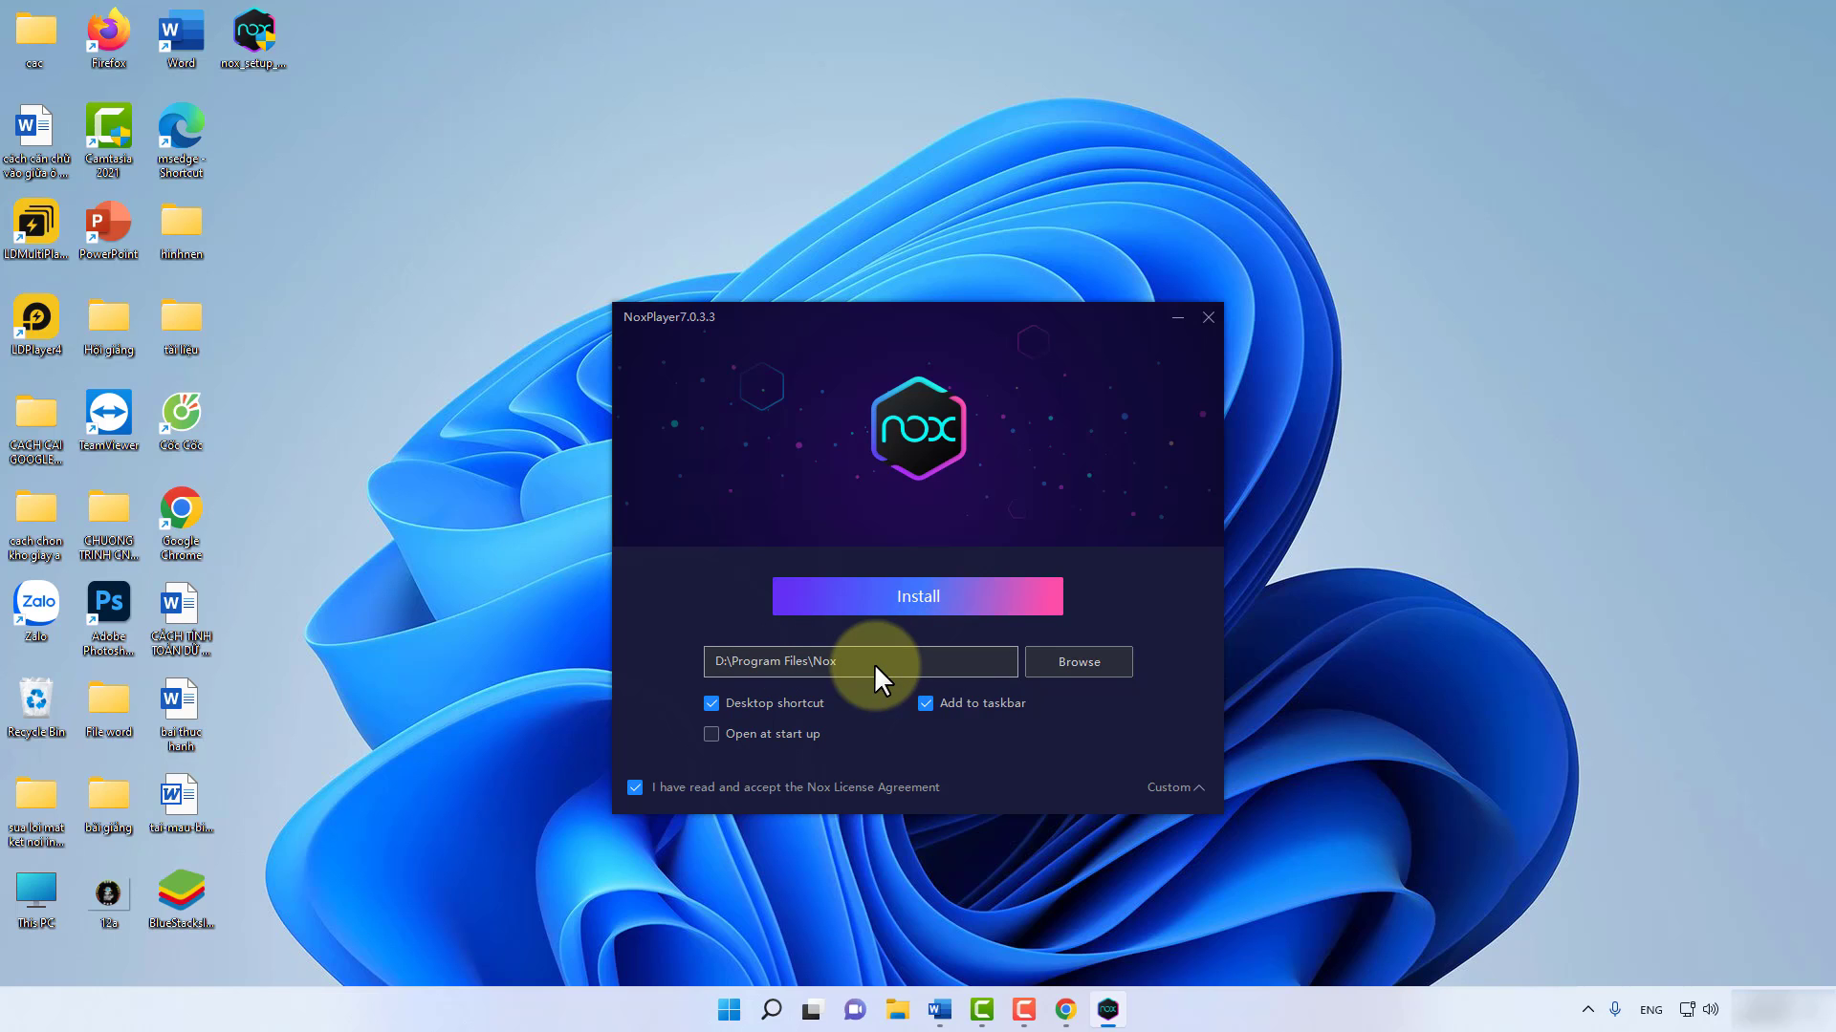
- Browse to Local Disk (C:) under This PC and confirm C:\Nox as the install folder
left_click(1087, 660)
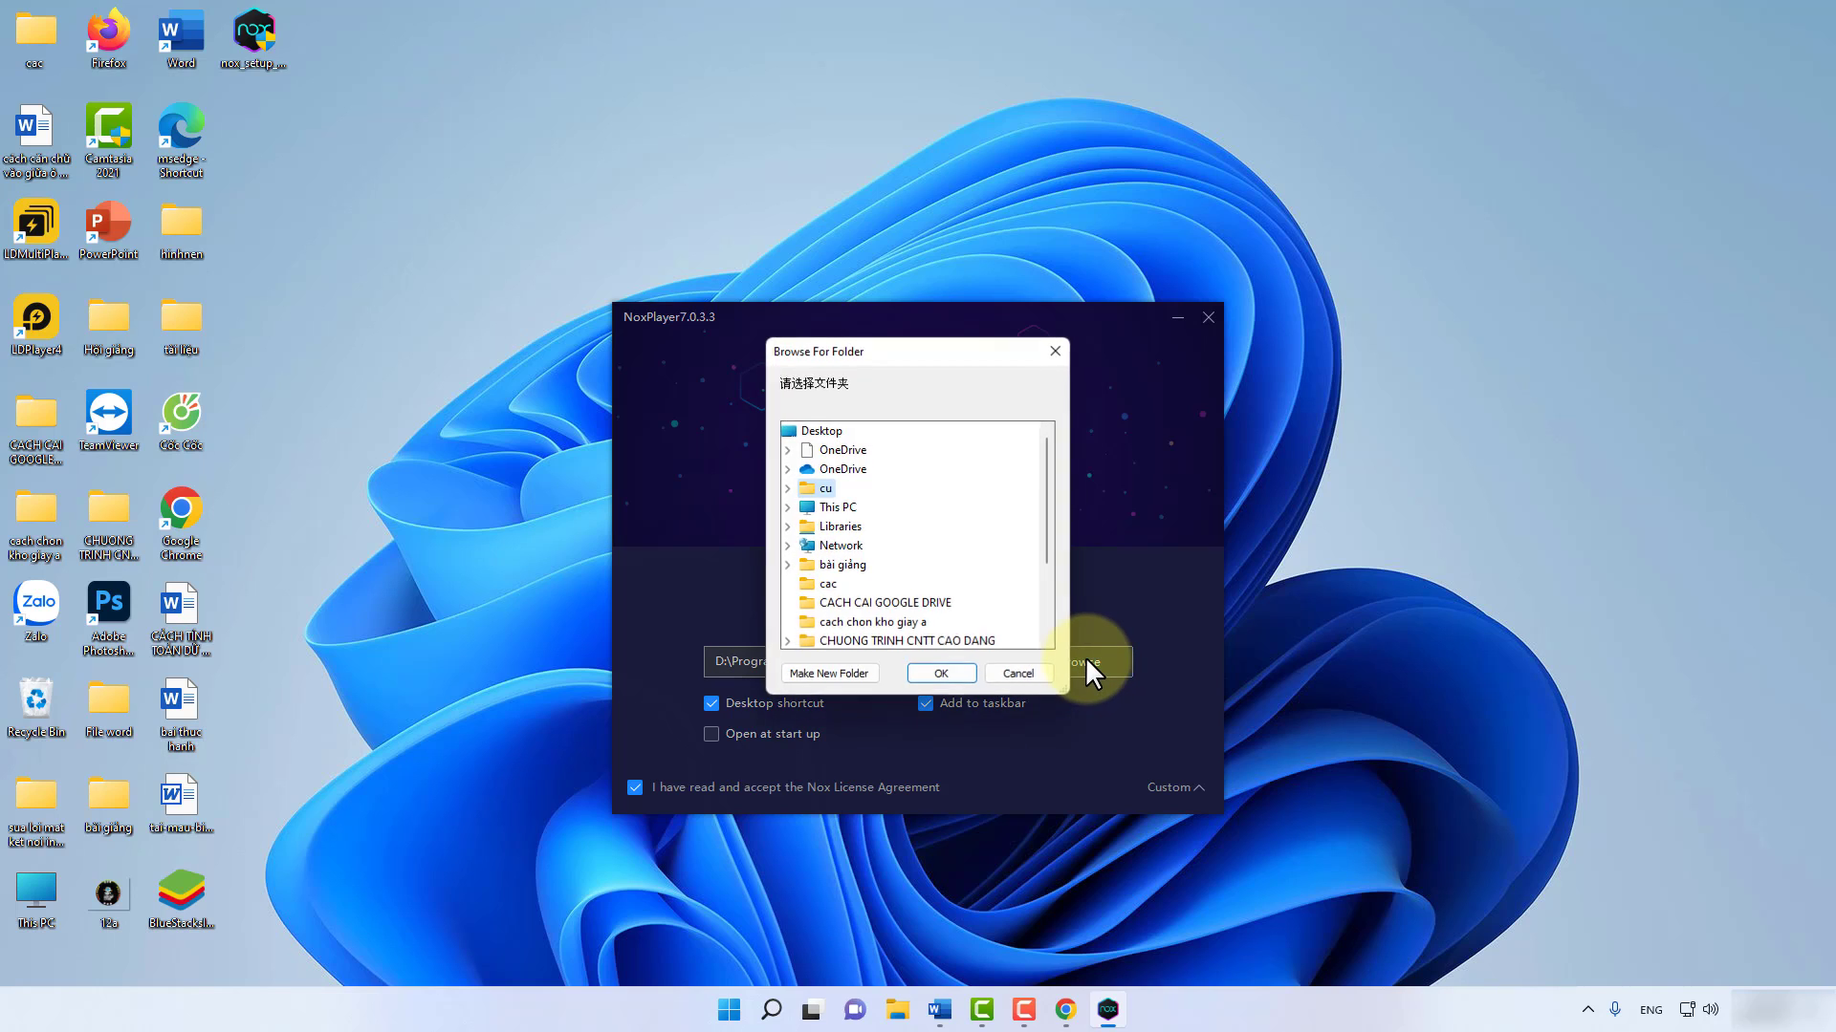
double_click(837, 508)
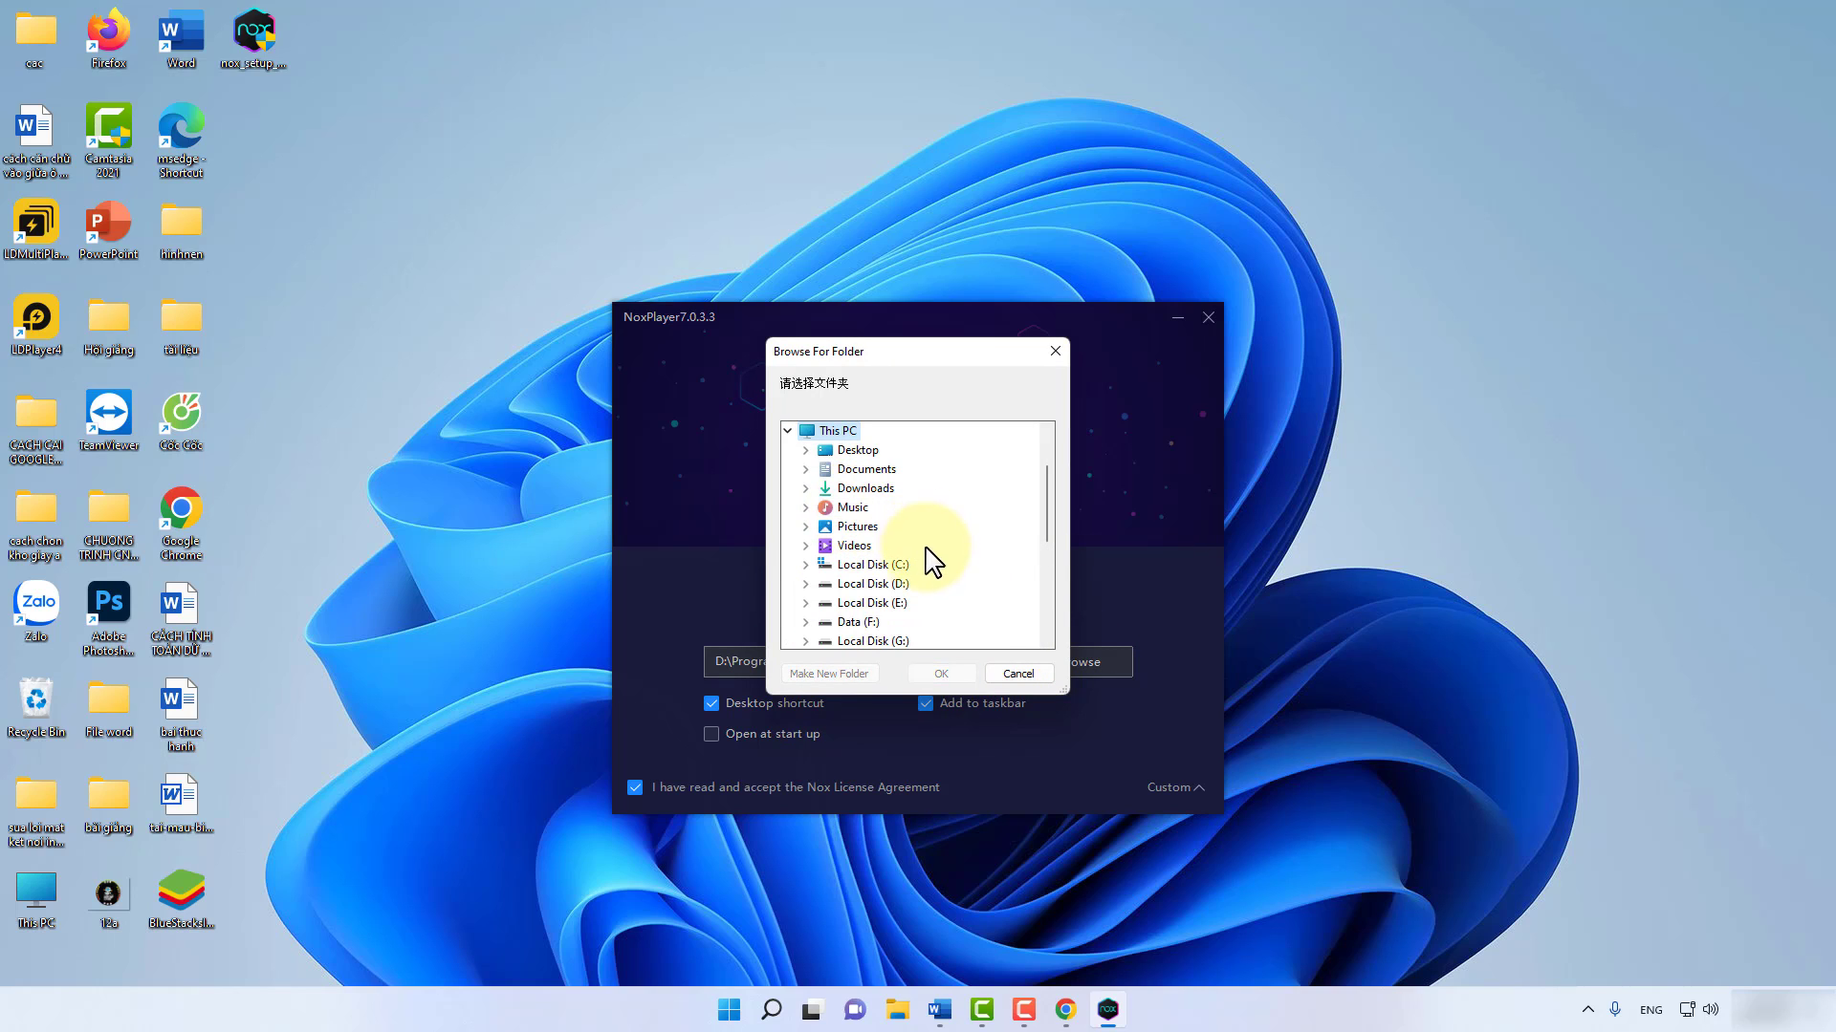
double_click(889, 566)
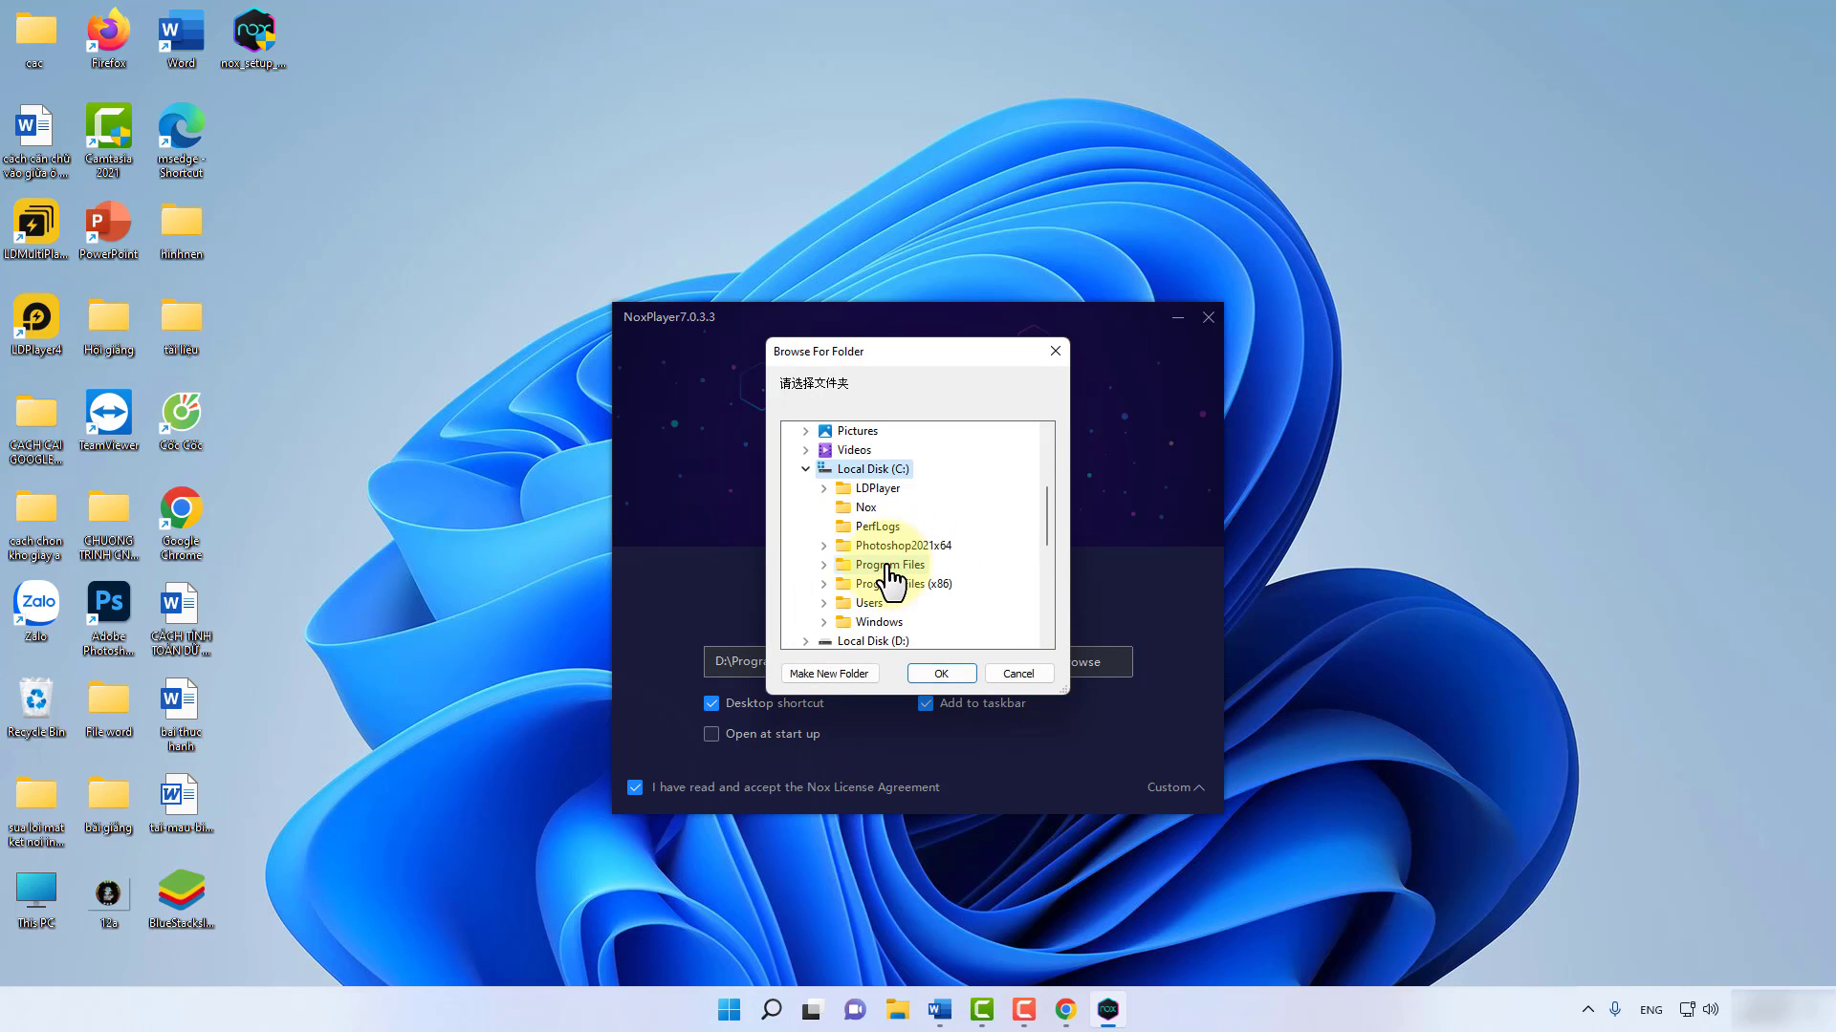
left_click(950, 673)
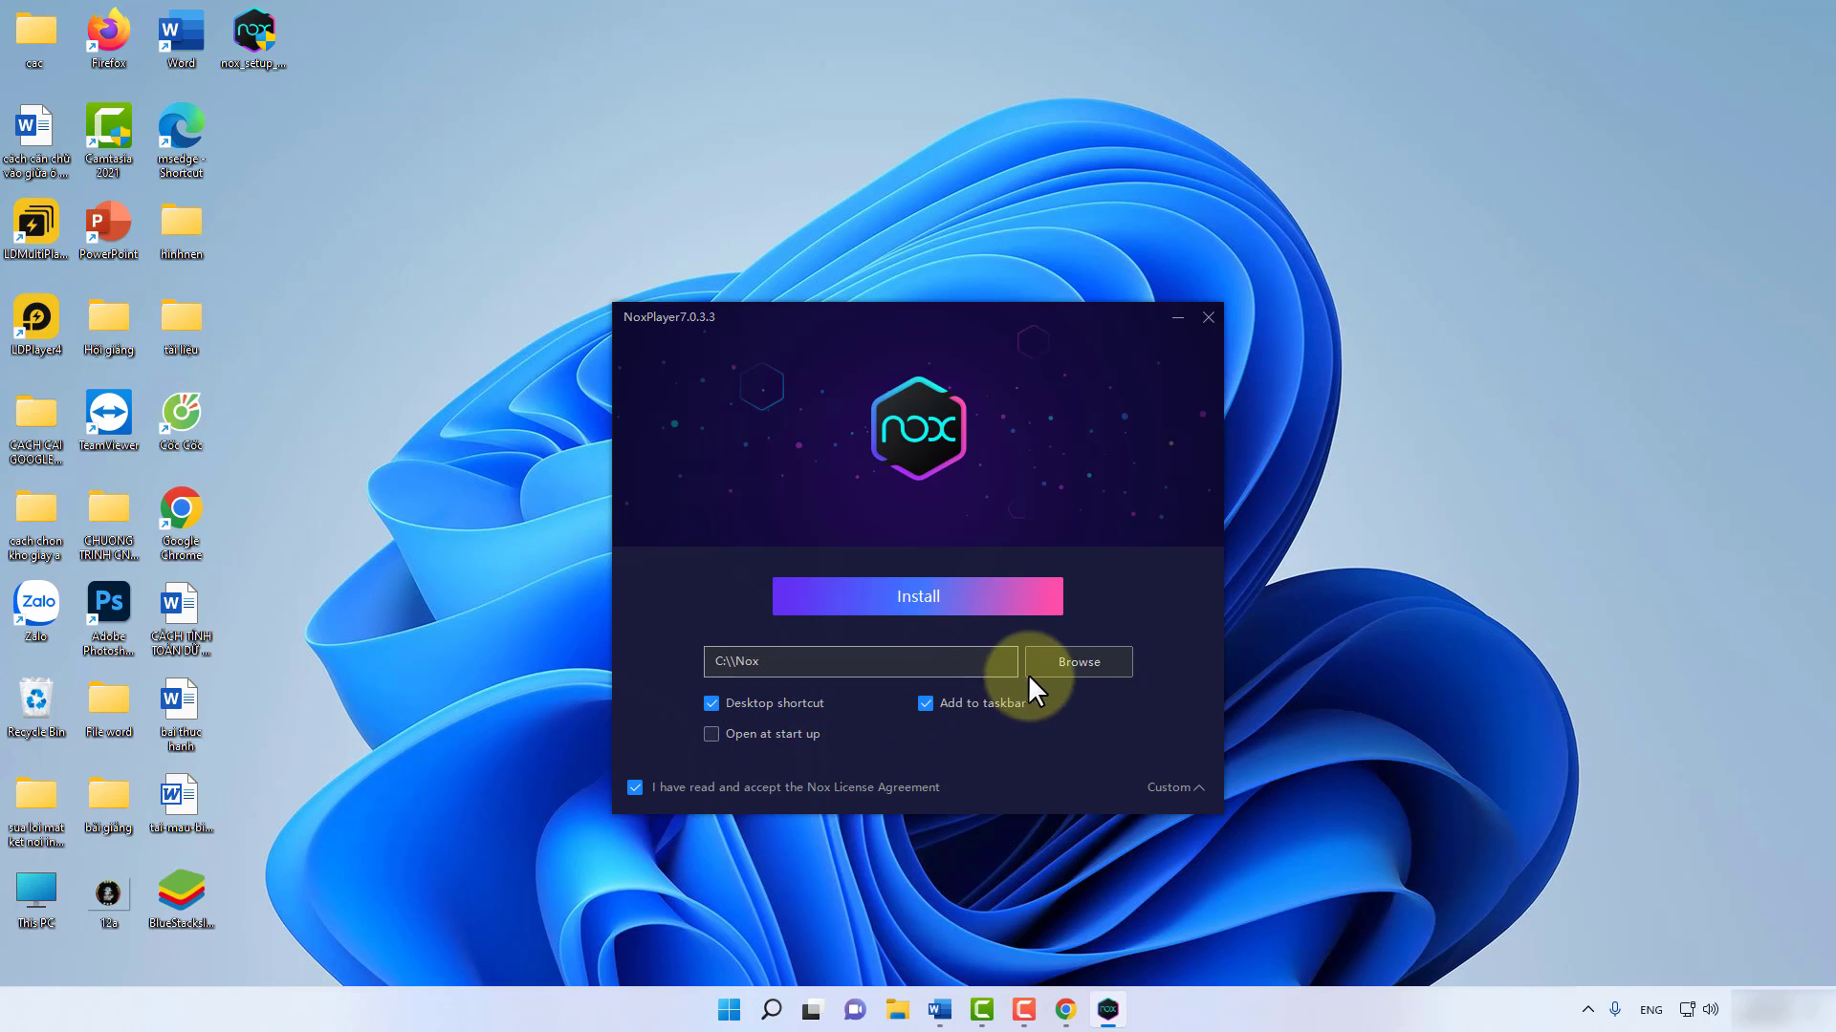
- Install NoxPlayer to C:\Nox, declining the McAfee WebAdvisor offer
left_click(931, 593)
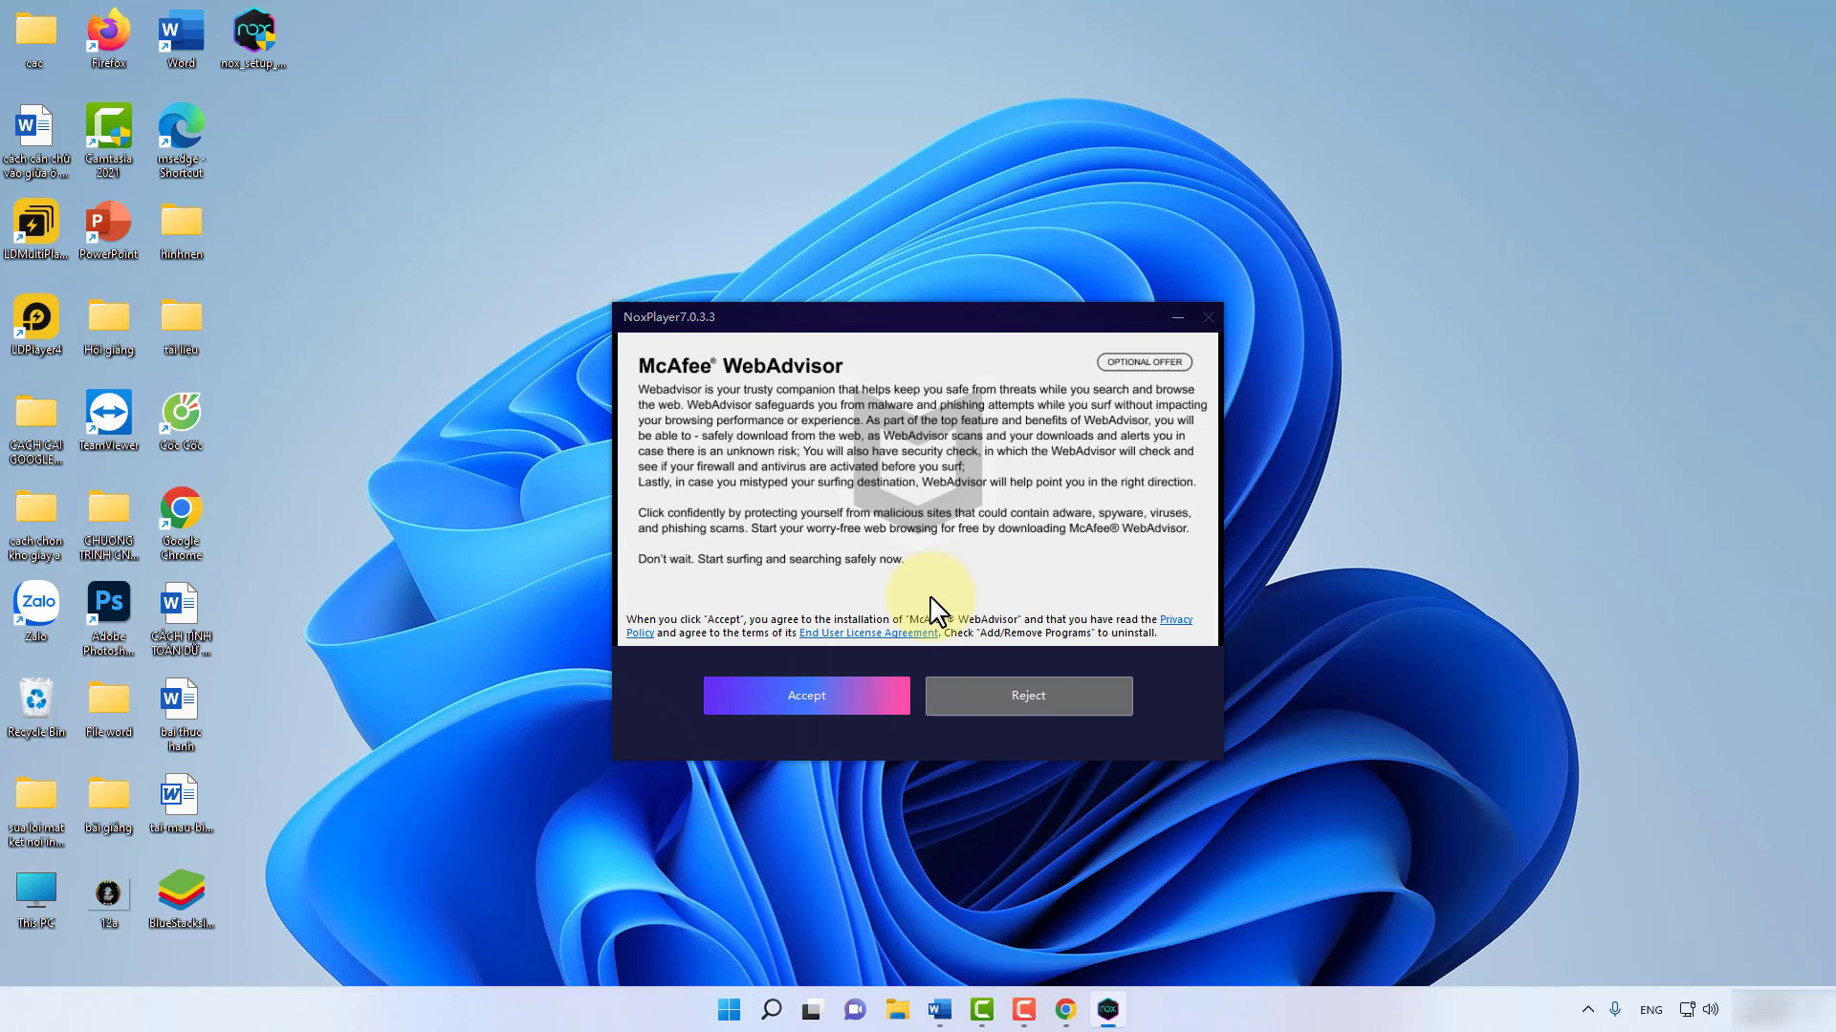
left_click(811, 695)
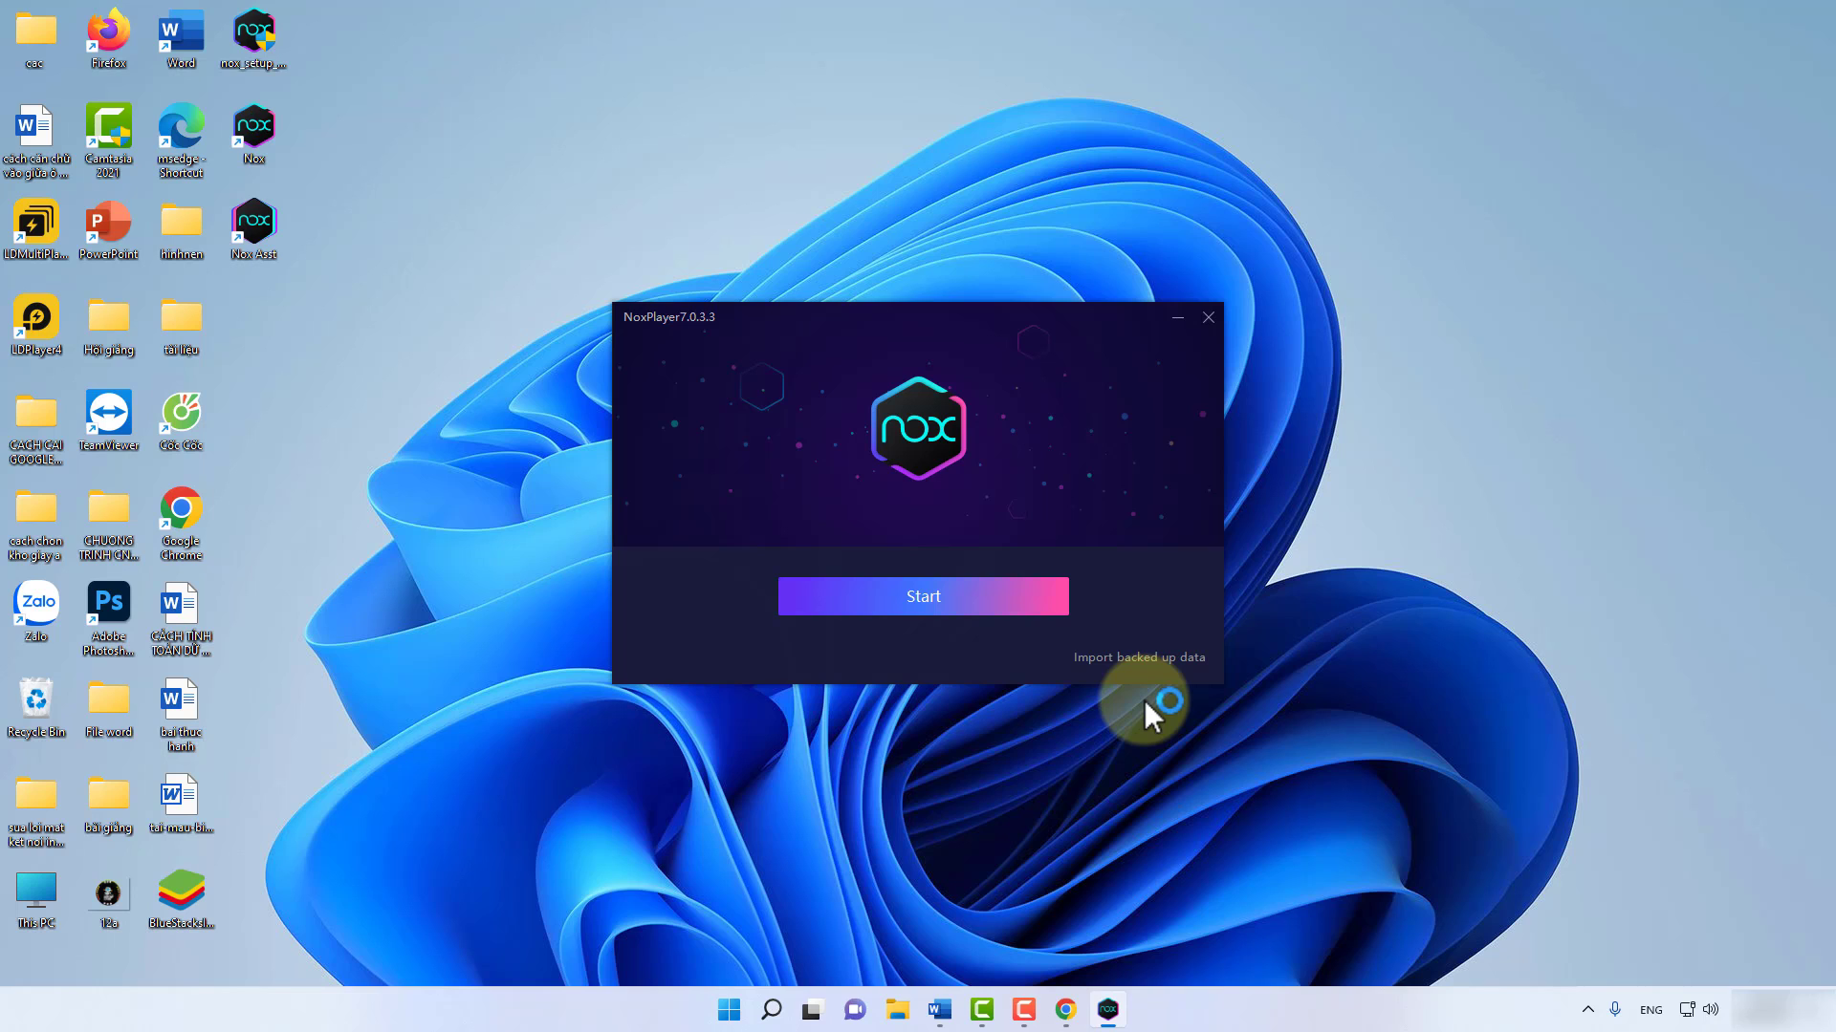
- Start the newly installed emulator, then close it and confirm closing
left_click(939, 592)
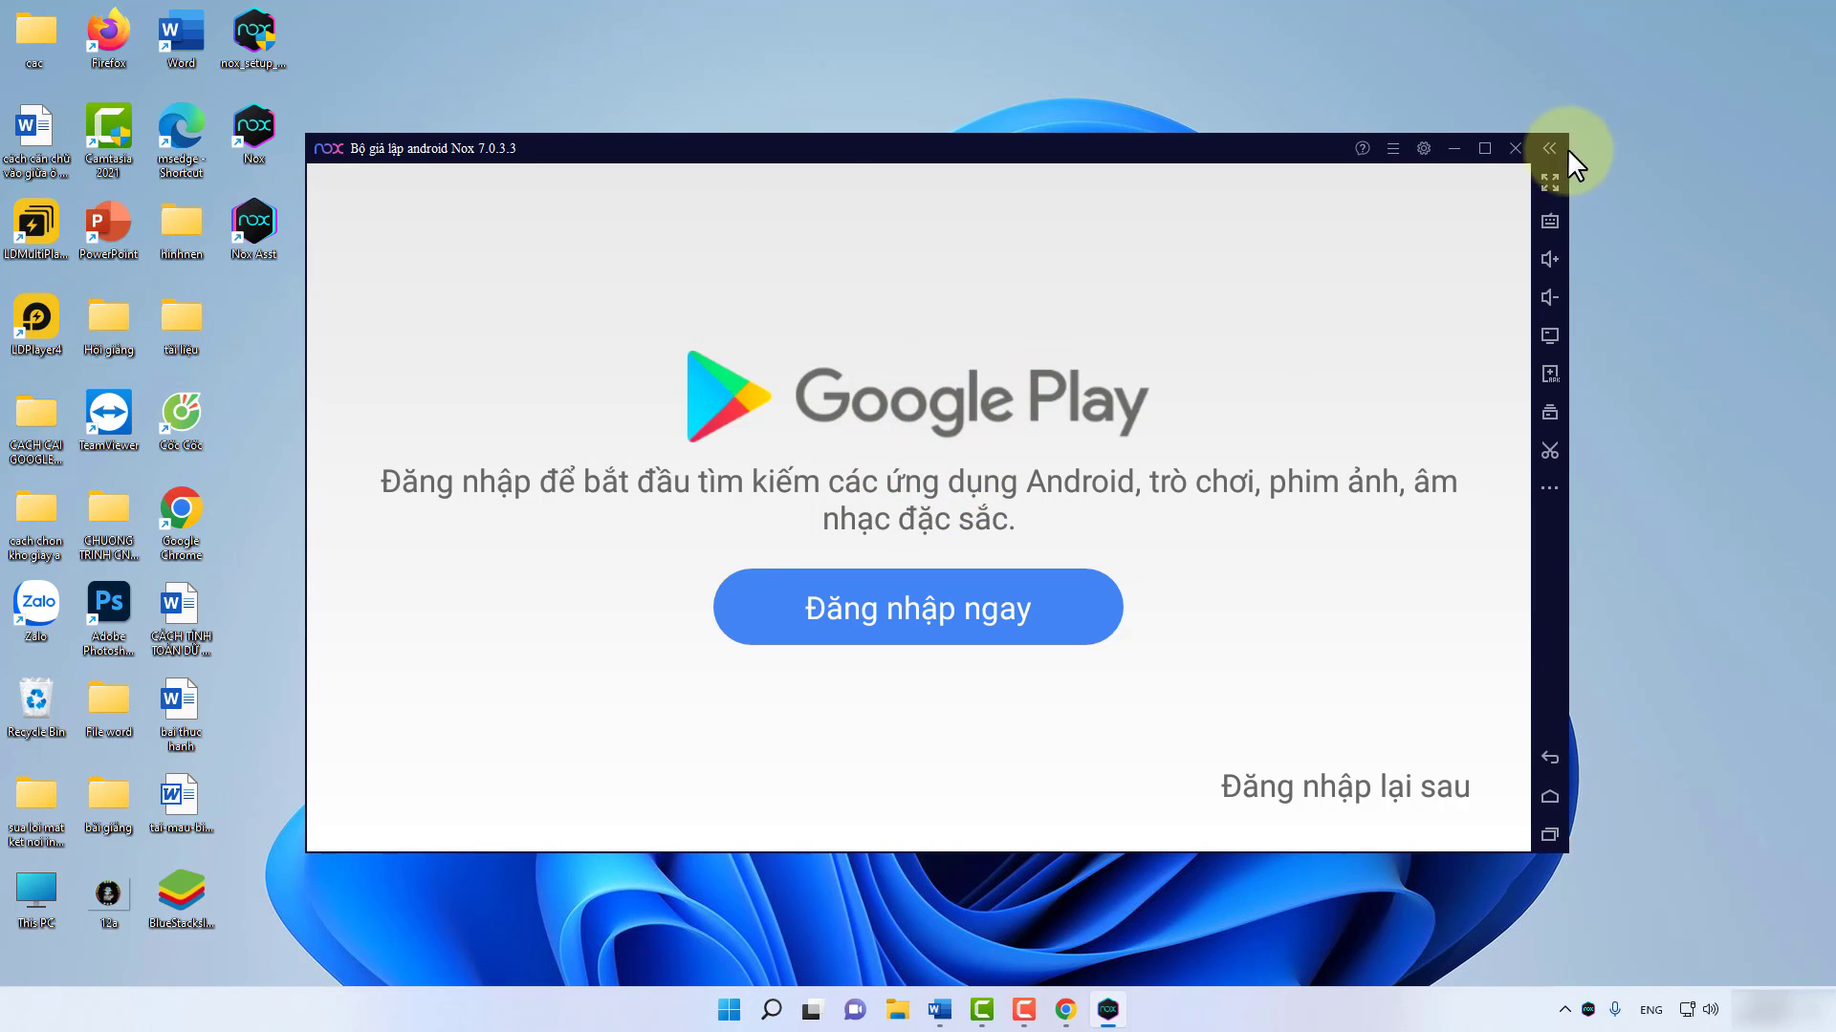
left_click(1515, 149)
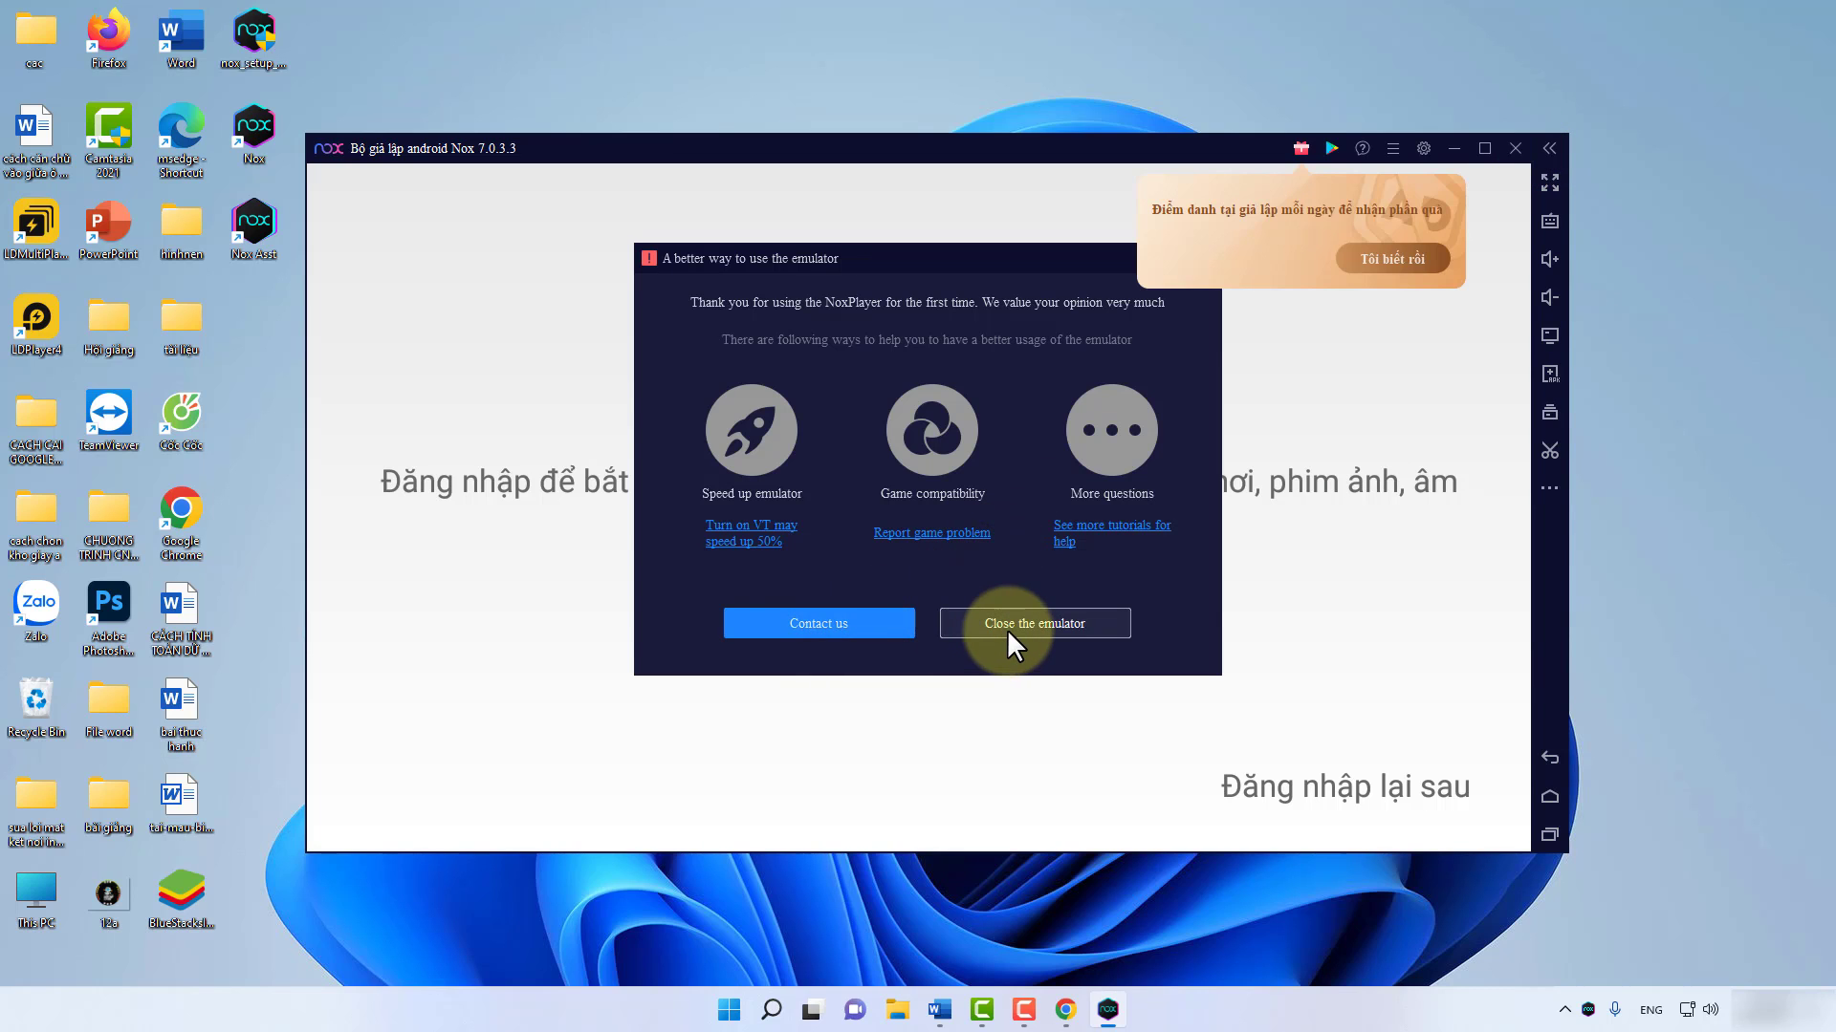
left_click(1007, 624)
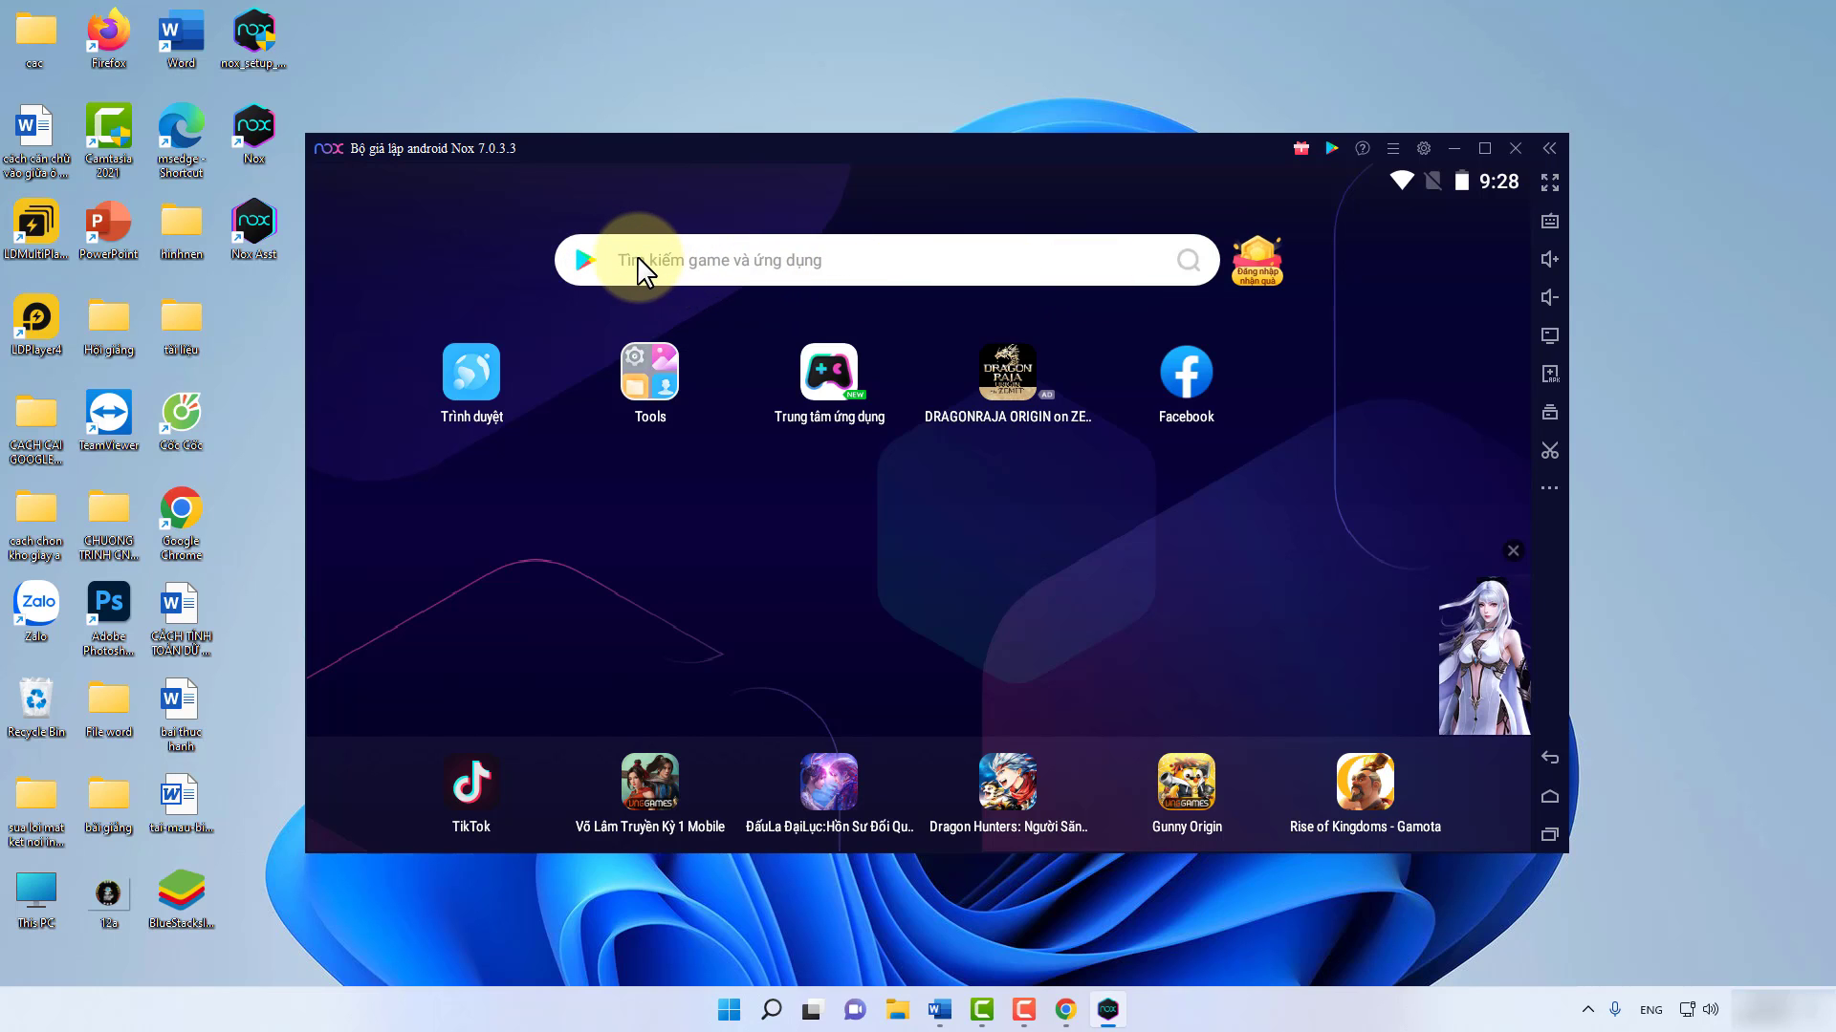
- Search the app center for 'zalo' and open the Zalo result in Google Play
left_click(586, 264)
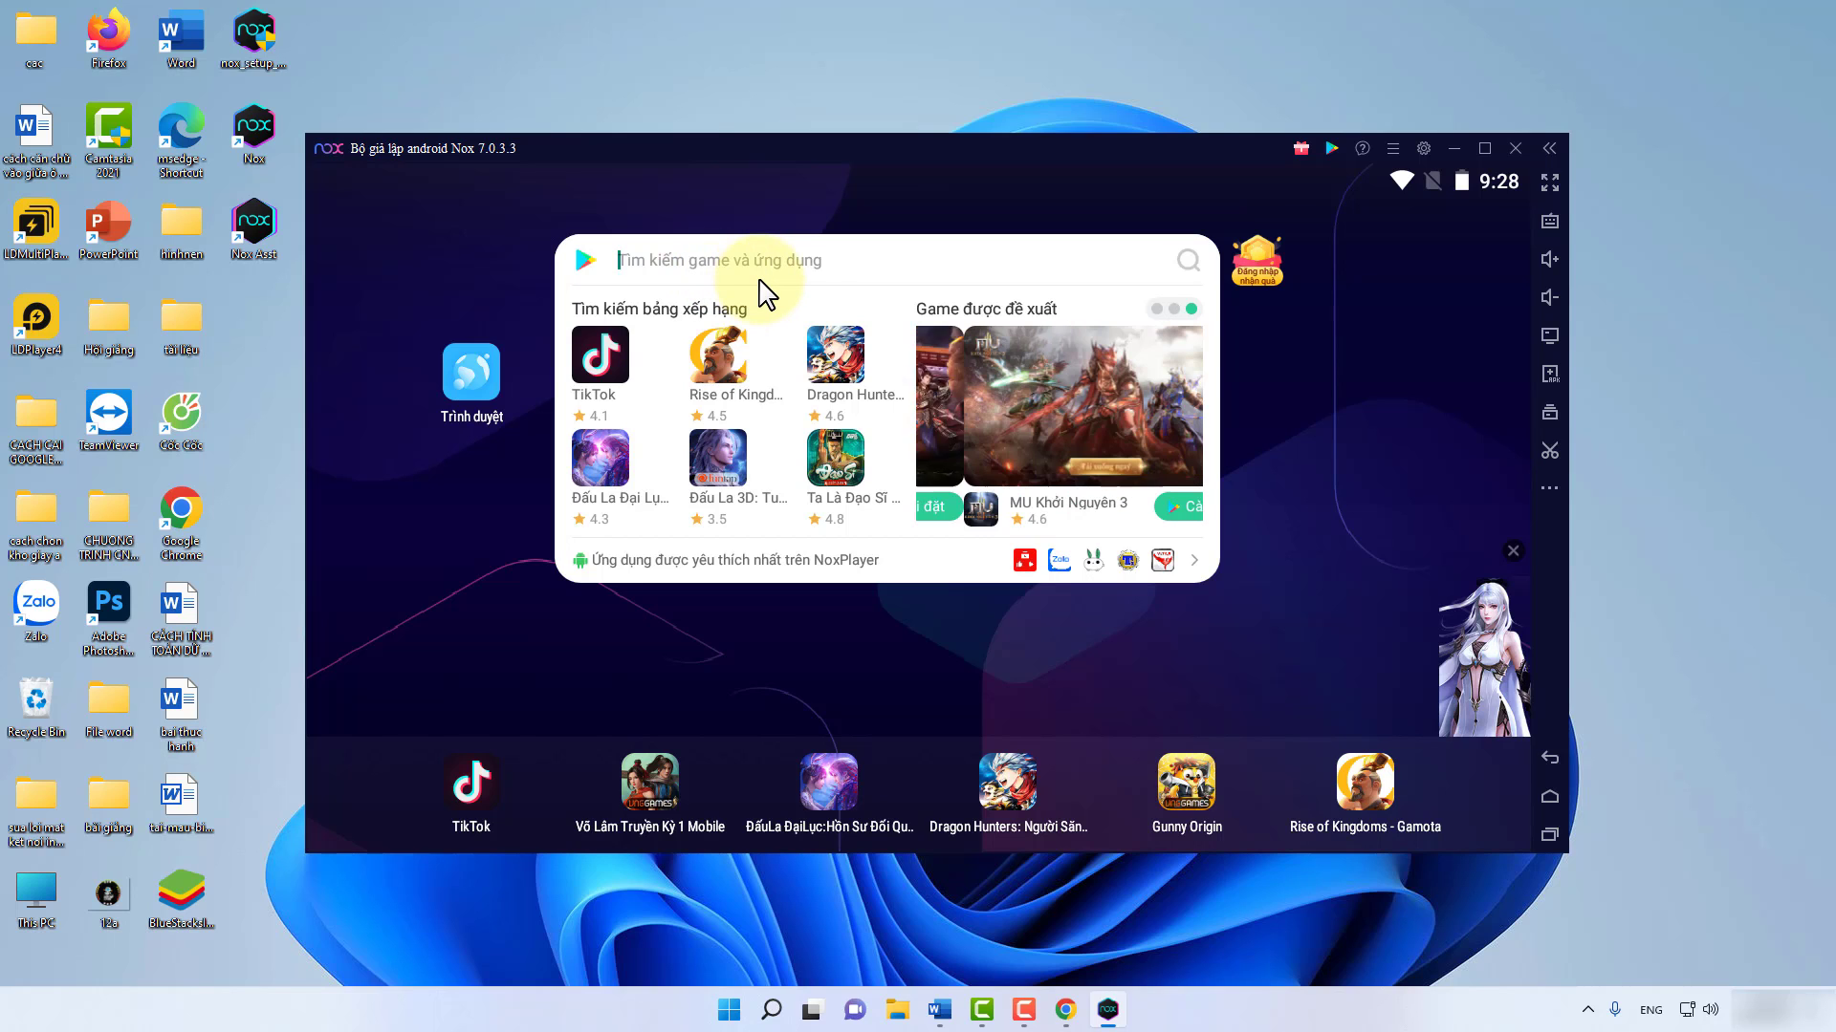
type("zalo")
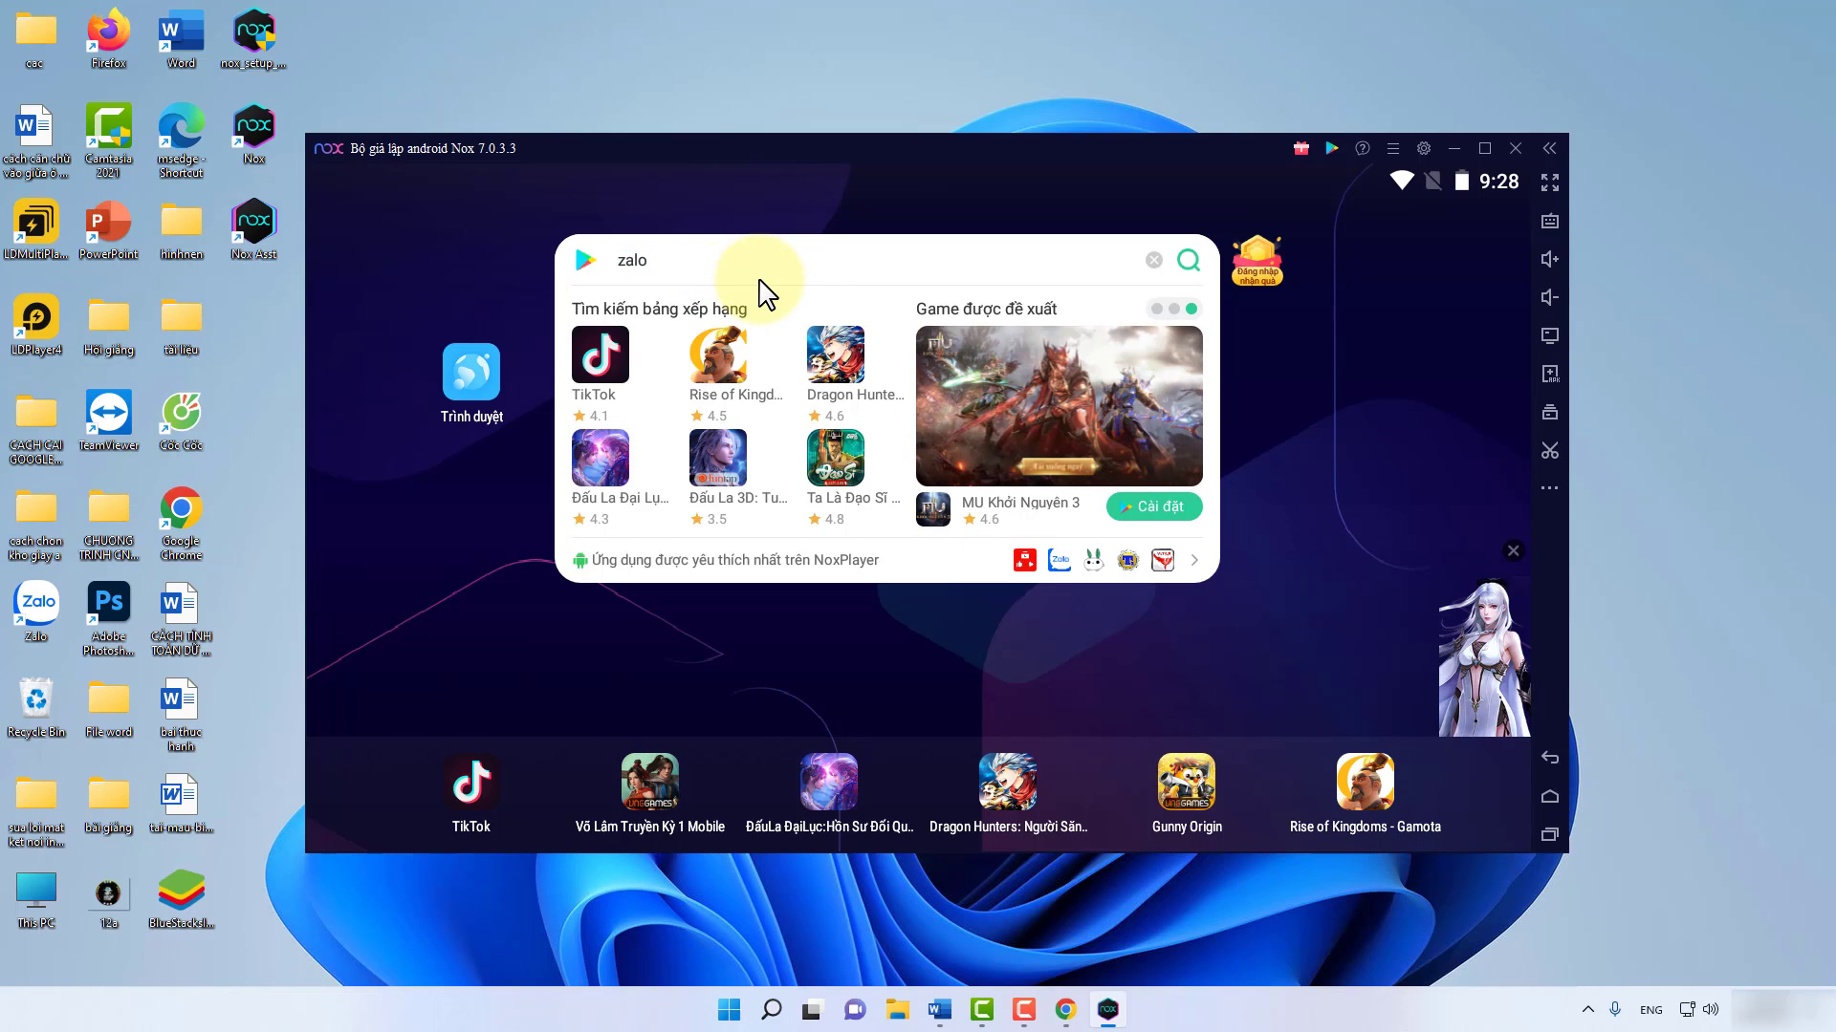
key("Return")
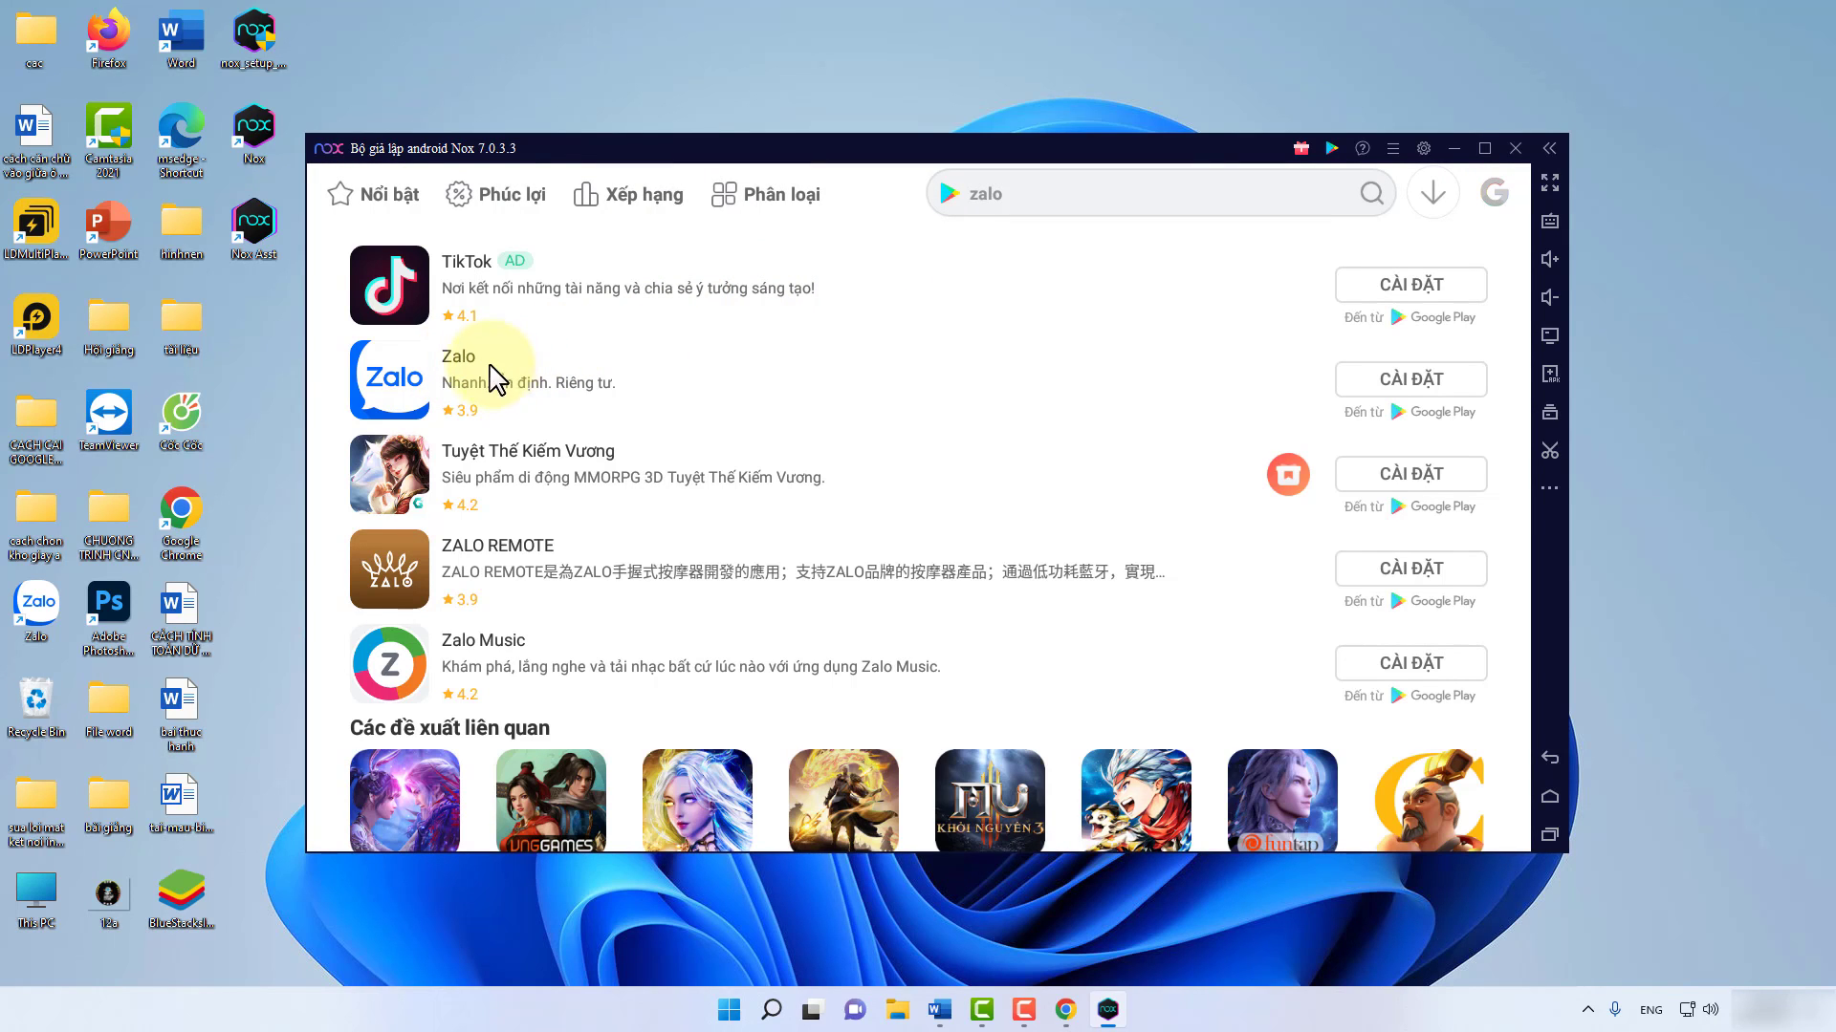
left_click(418, 373)
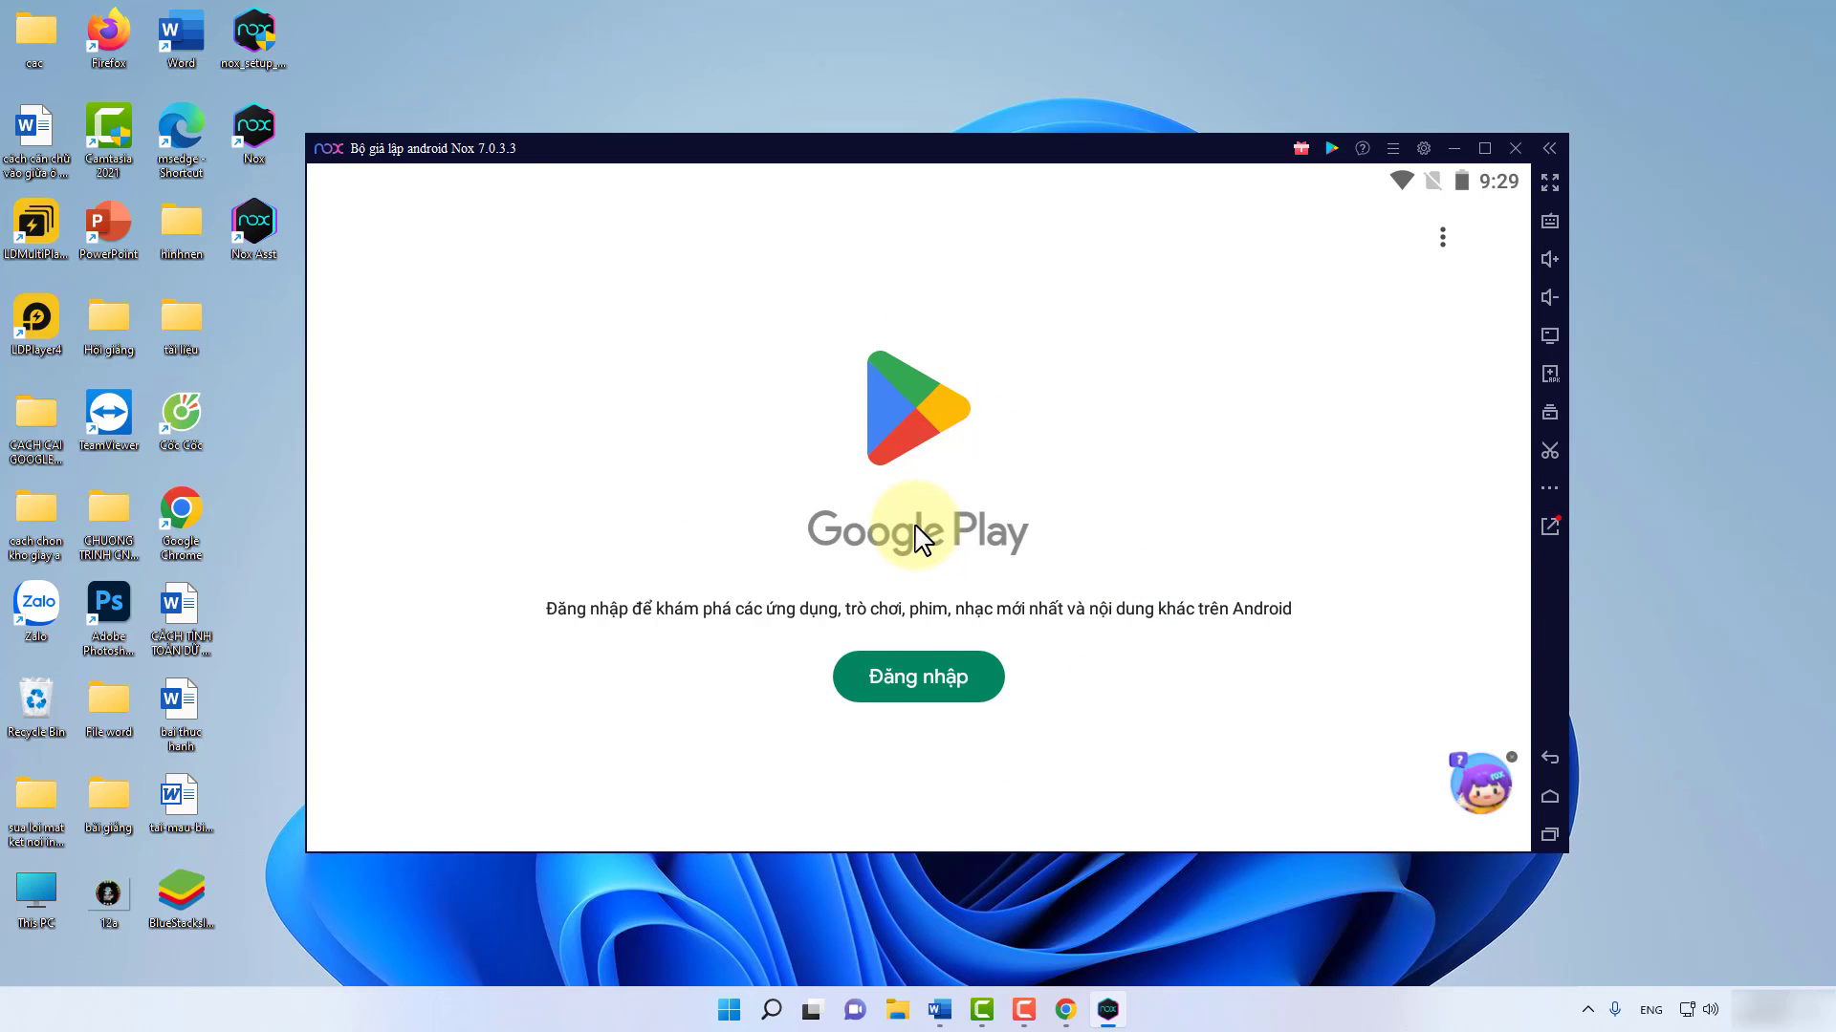
- Start the Google sign-in via 'Đăng nhập', enter the account e-mail, and focus the password field
left_click(927, 673)
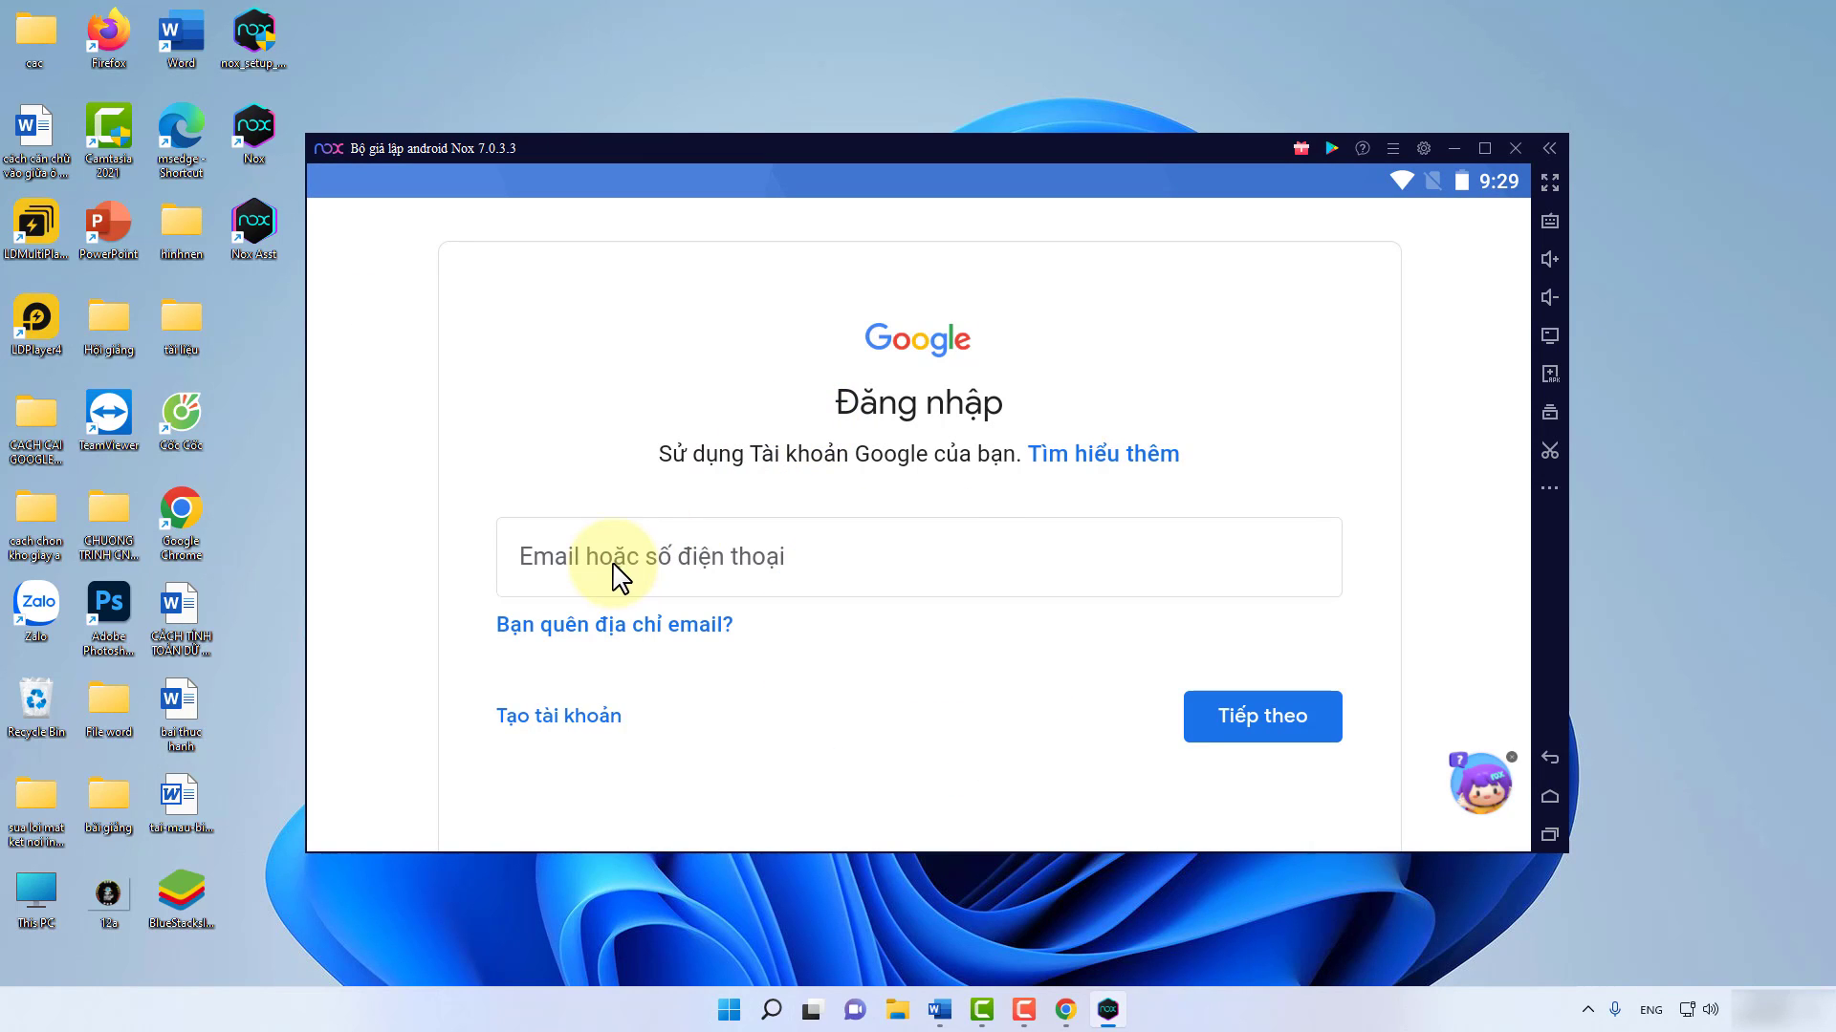
left_click(610, 564)
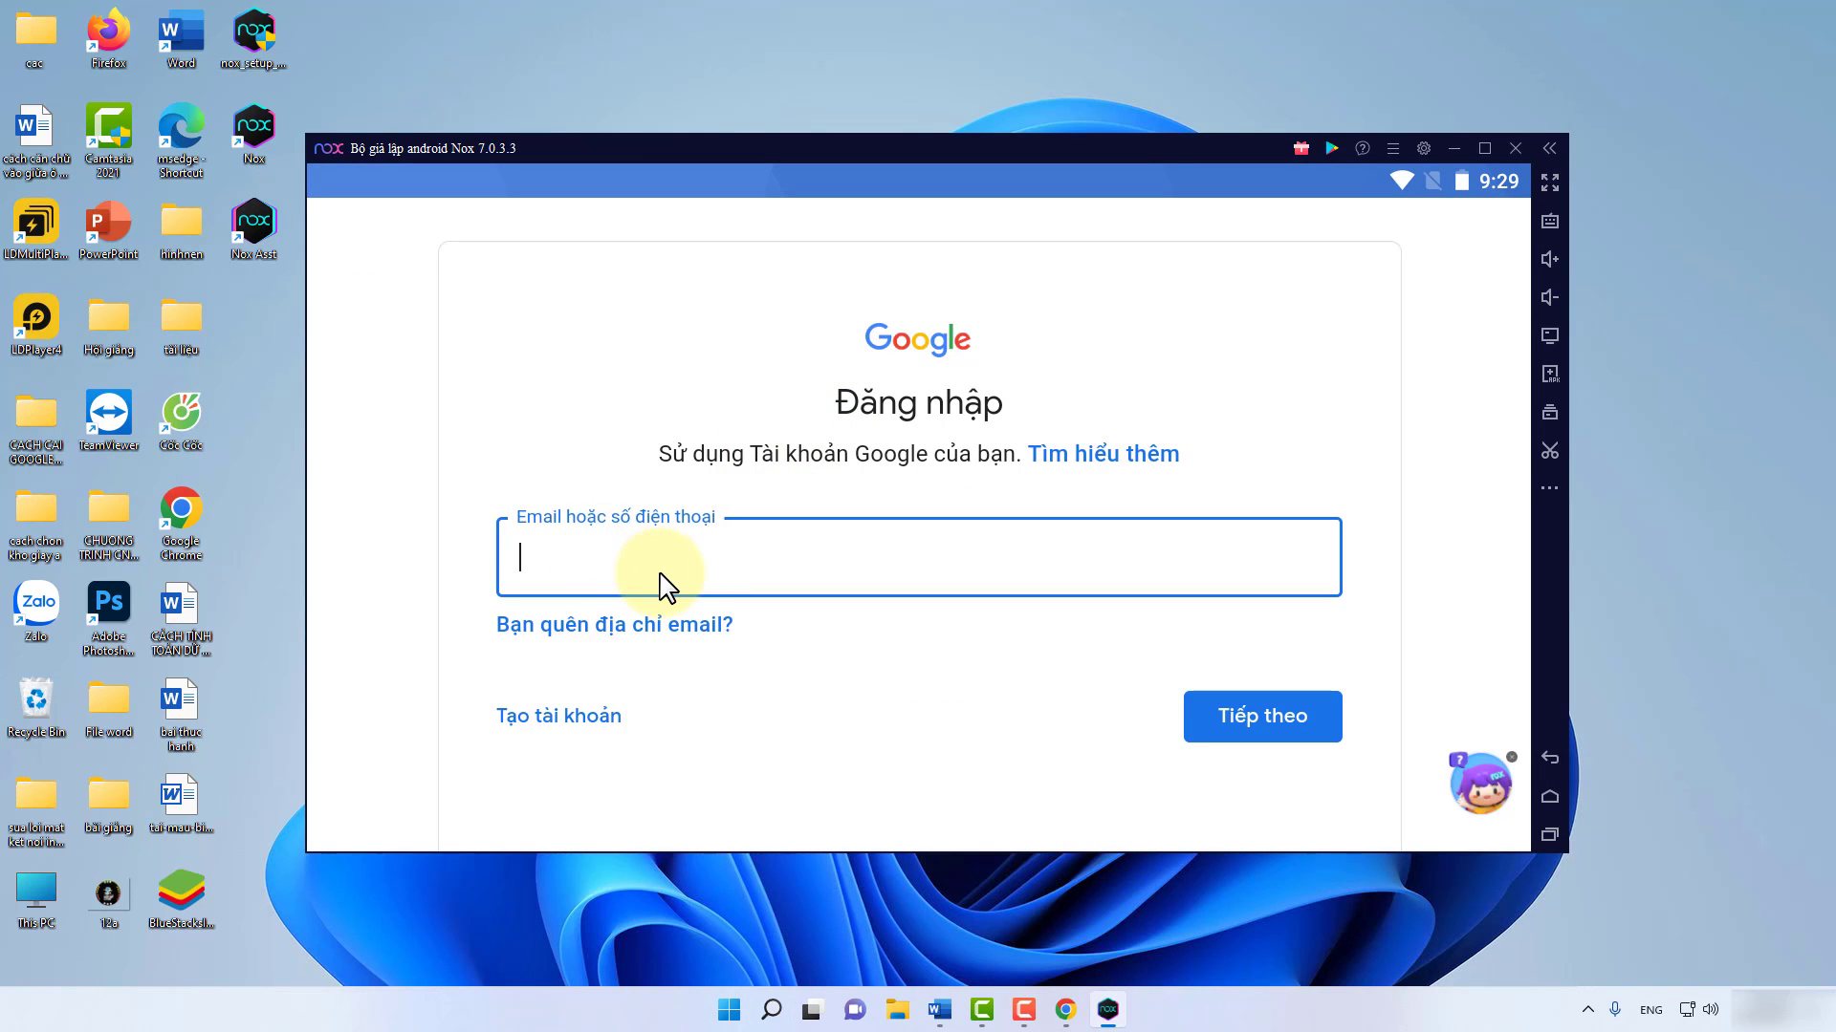
type("ngoc")
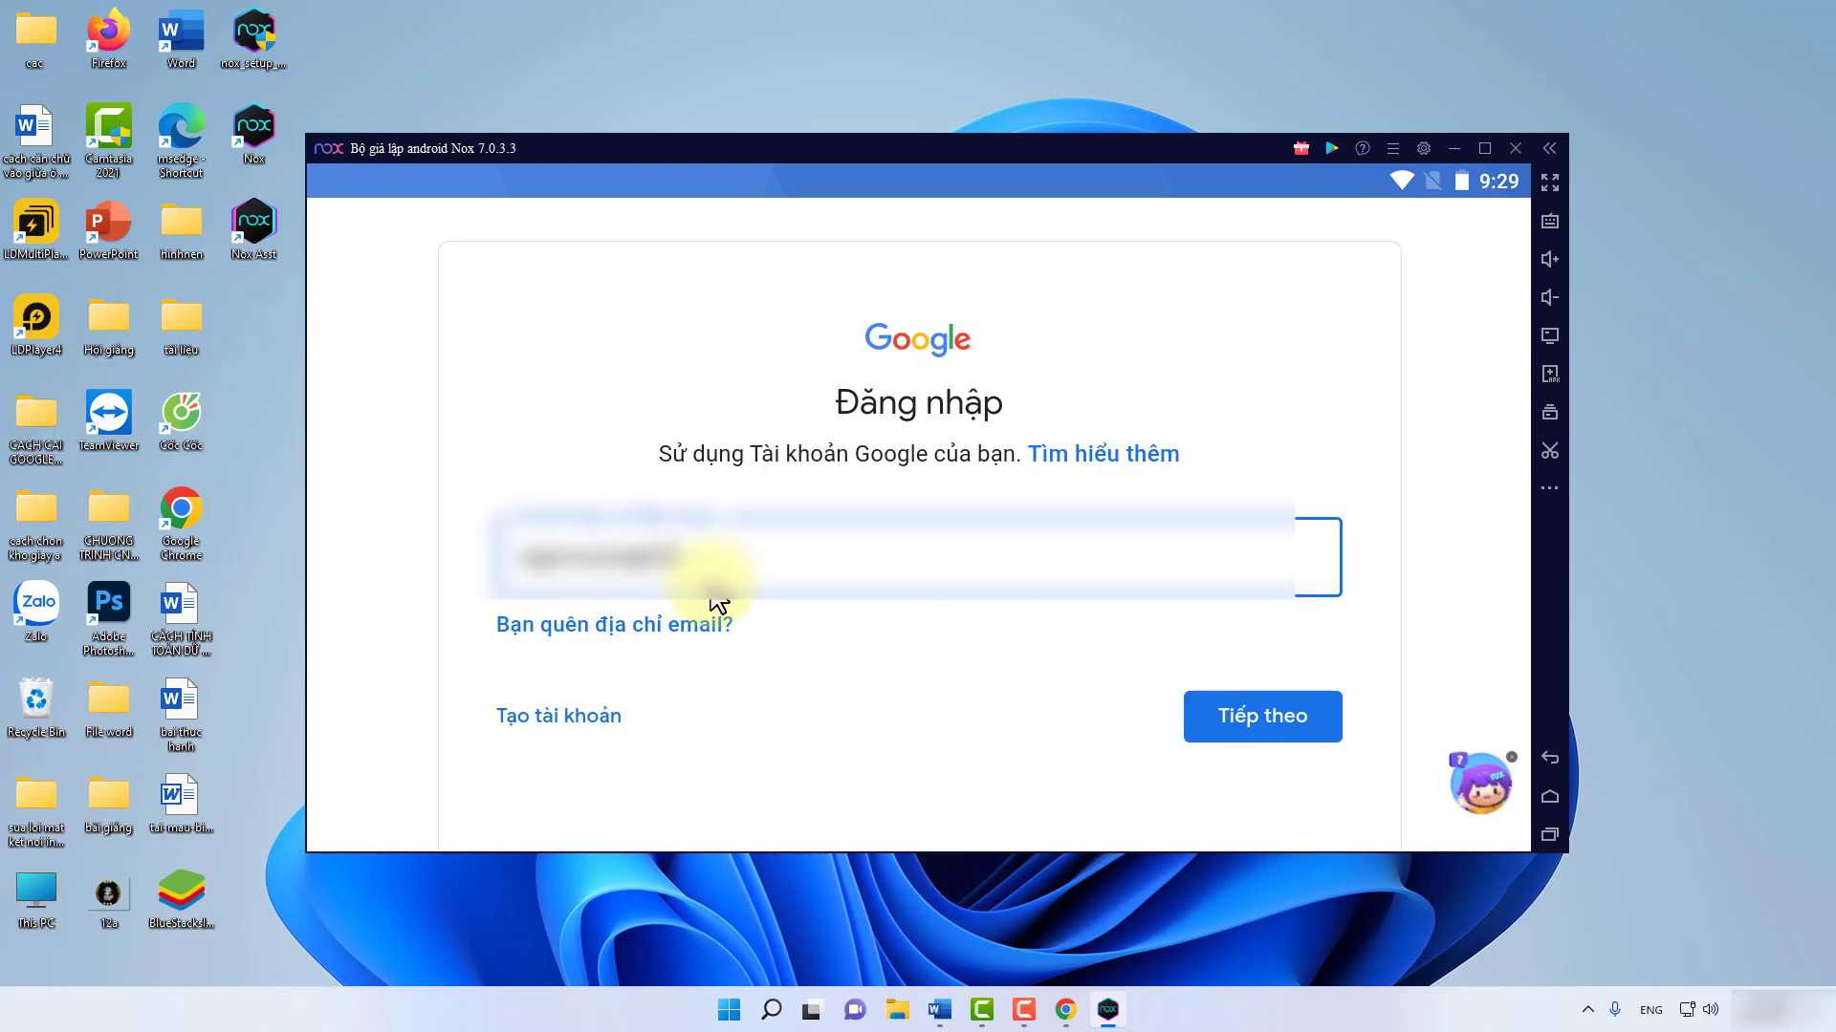
left_click(1286, 728)
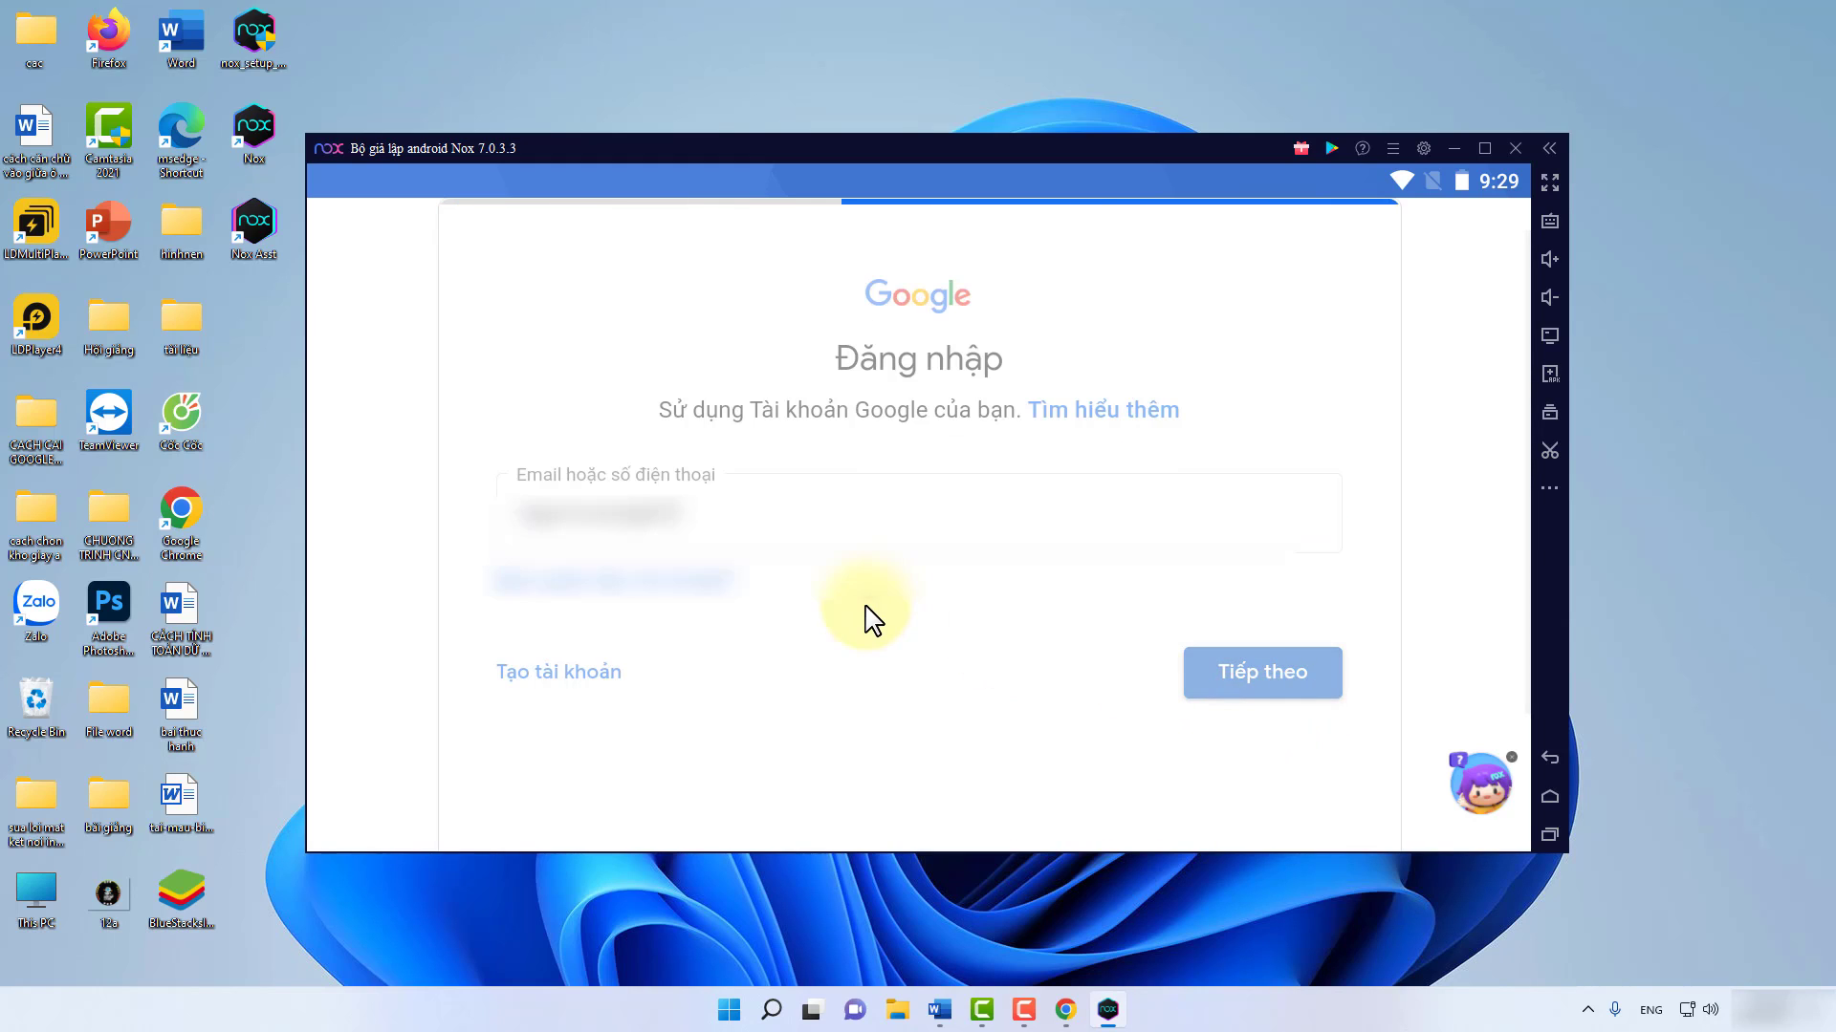
left_click(628, 600)
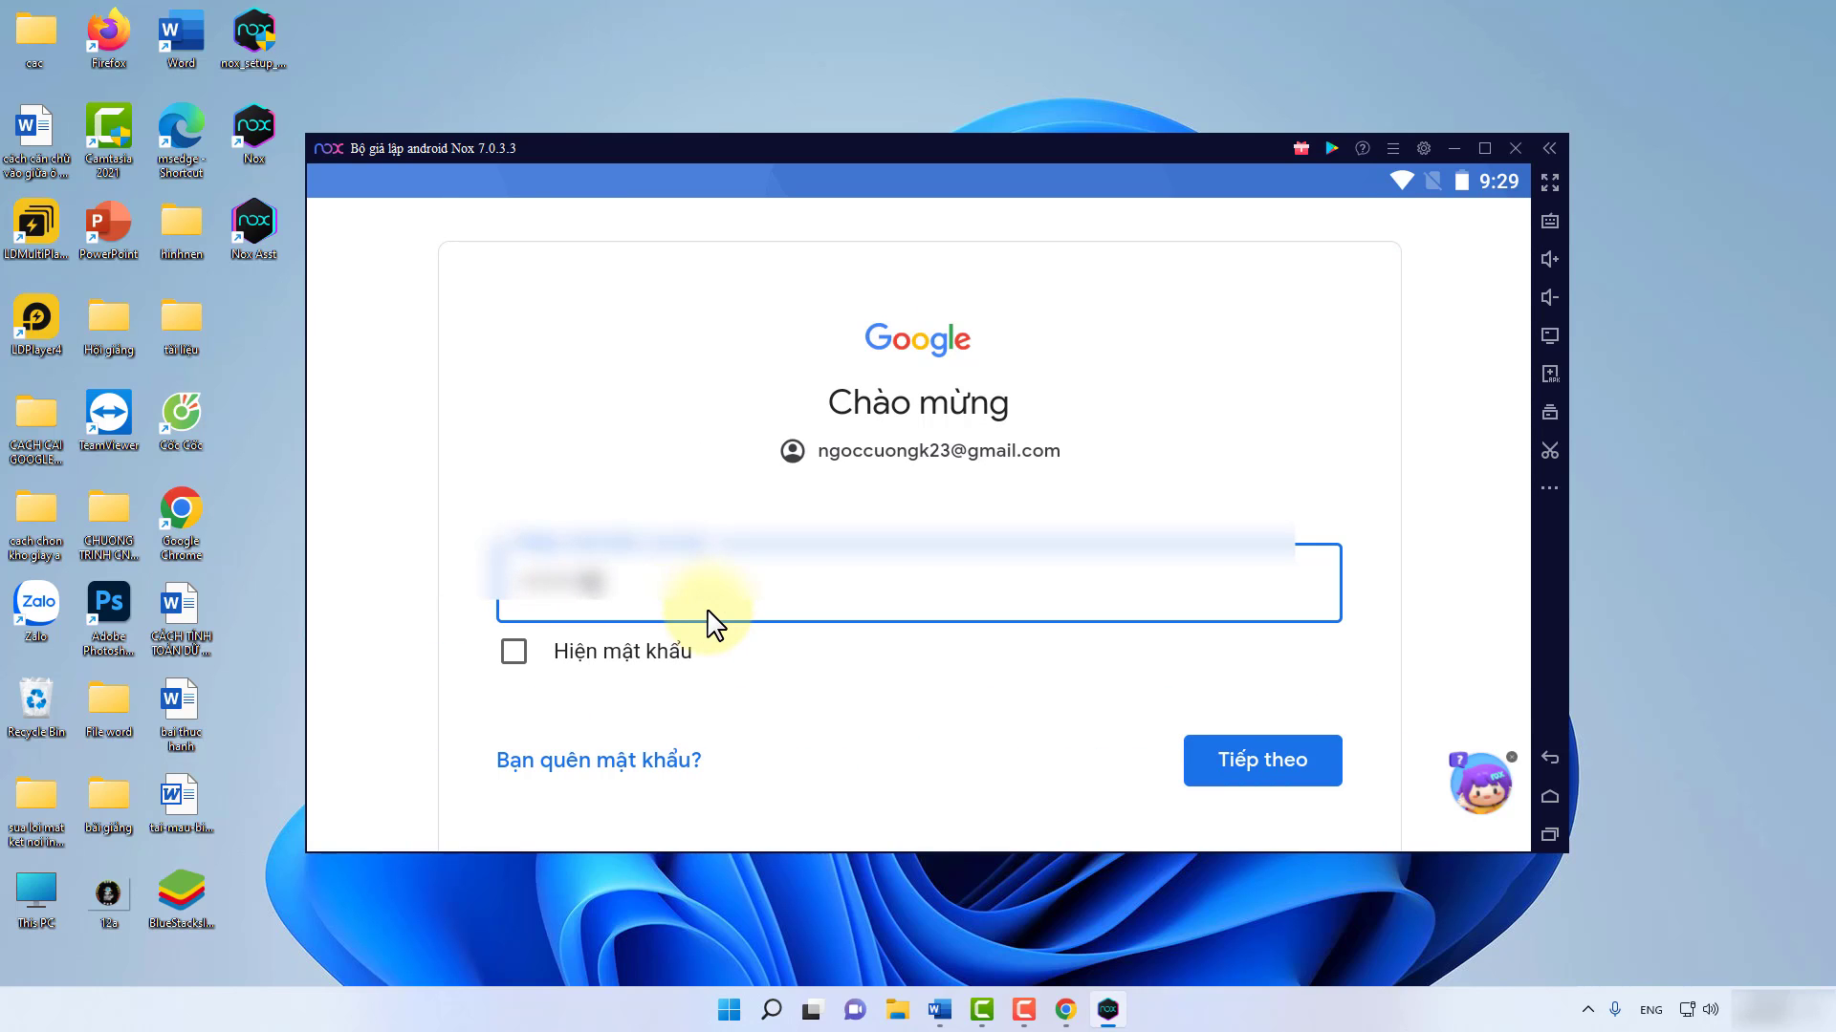
- Submit the password, agree to the terms with 'Tôi đồng ý', and accept Google Services
left_click(1241, 750)
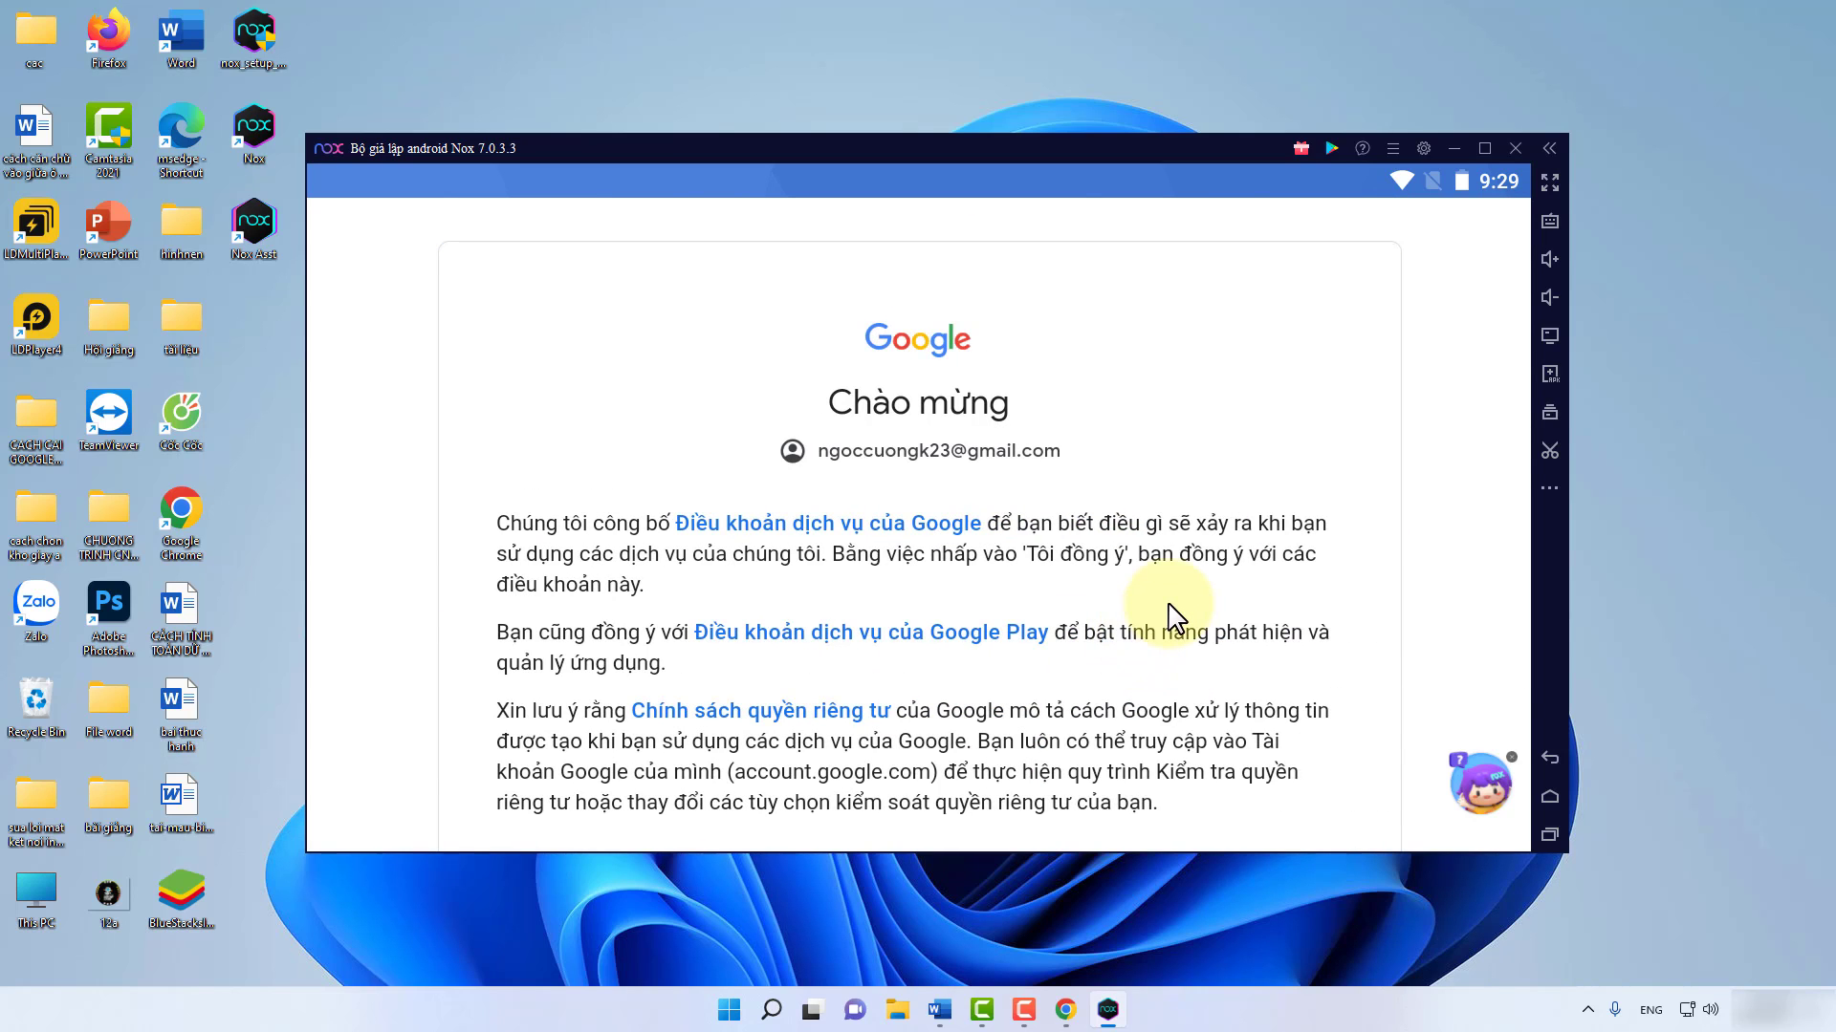
scroll(1181, 616, "down", 3)
scroll(1195, 622, "down", 1)
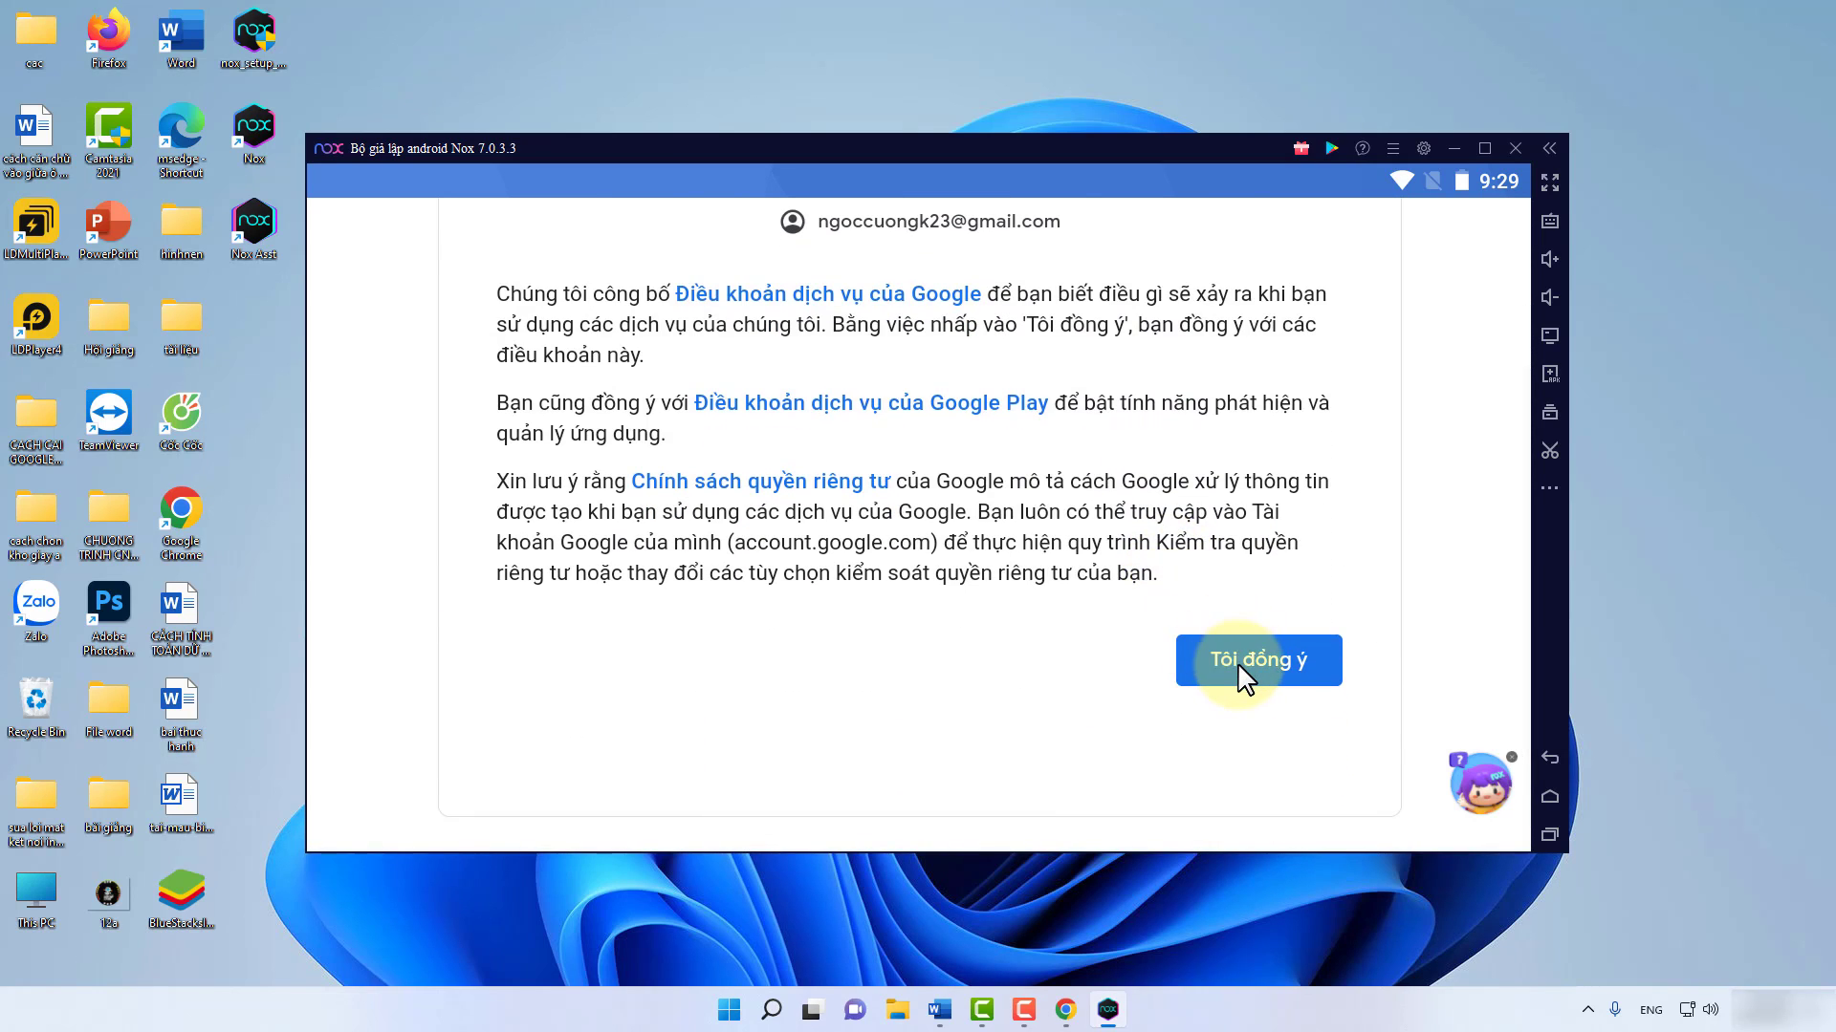
left_click(1238, 669)
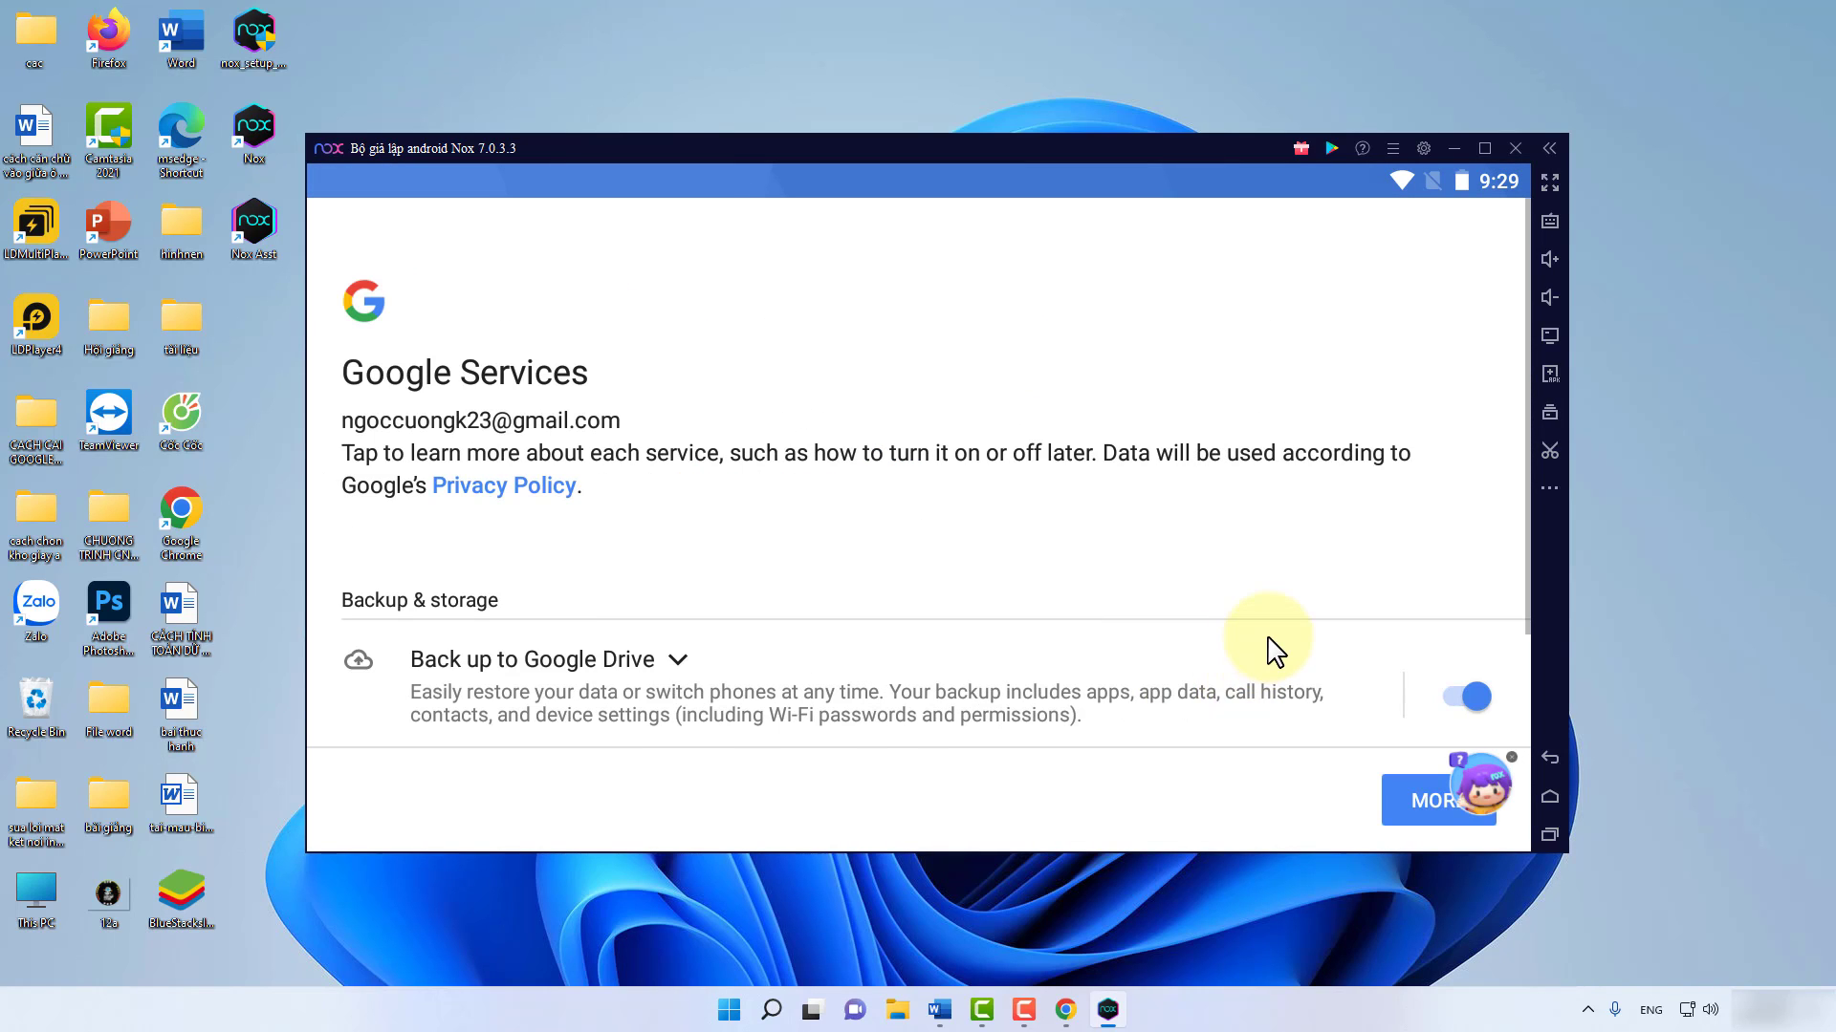
scroll(1262, 660, "down", 2)
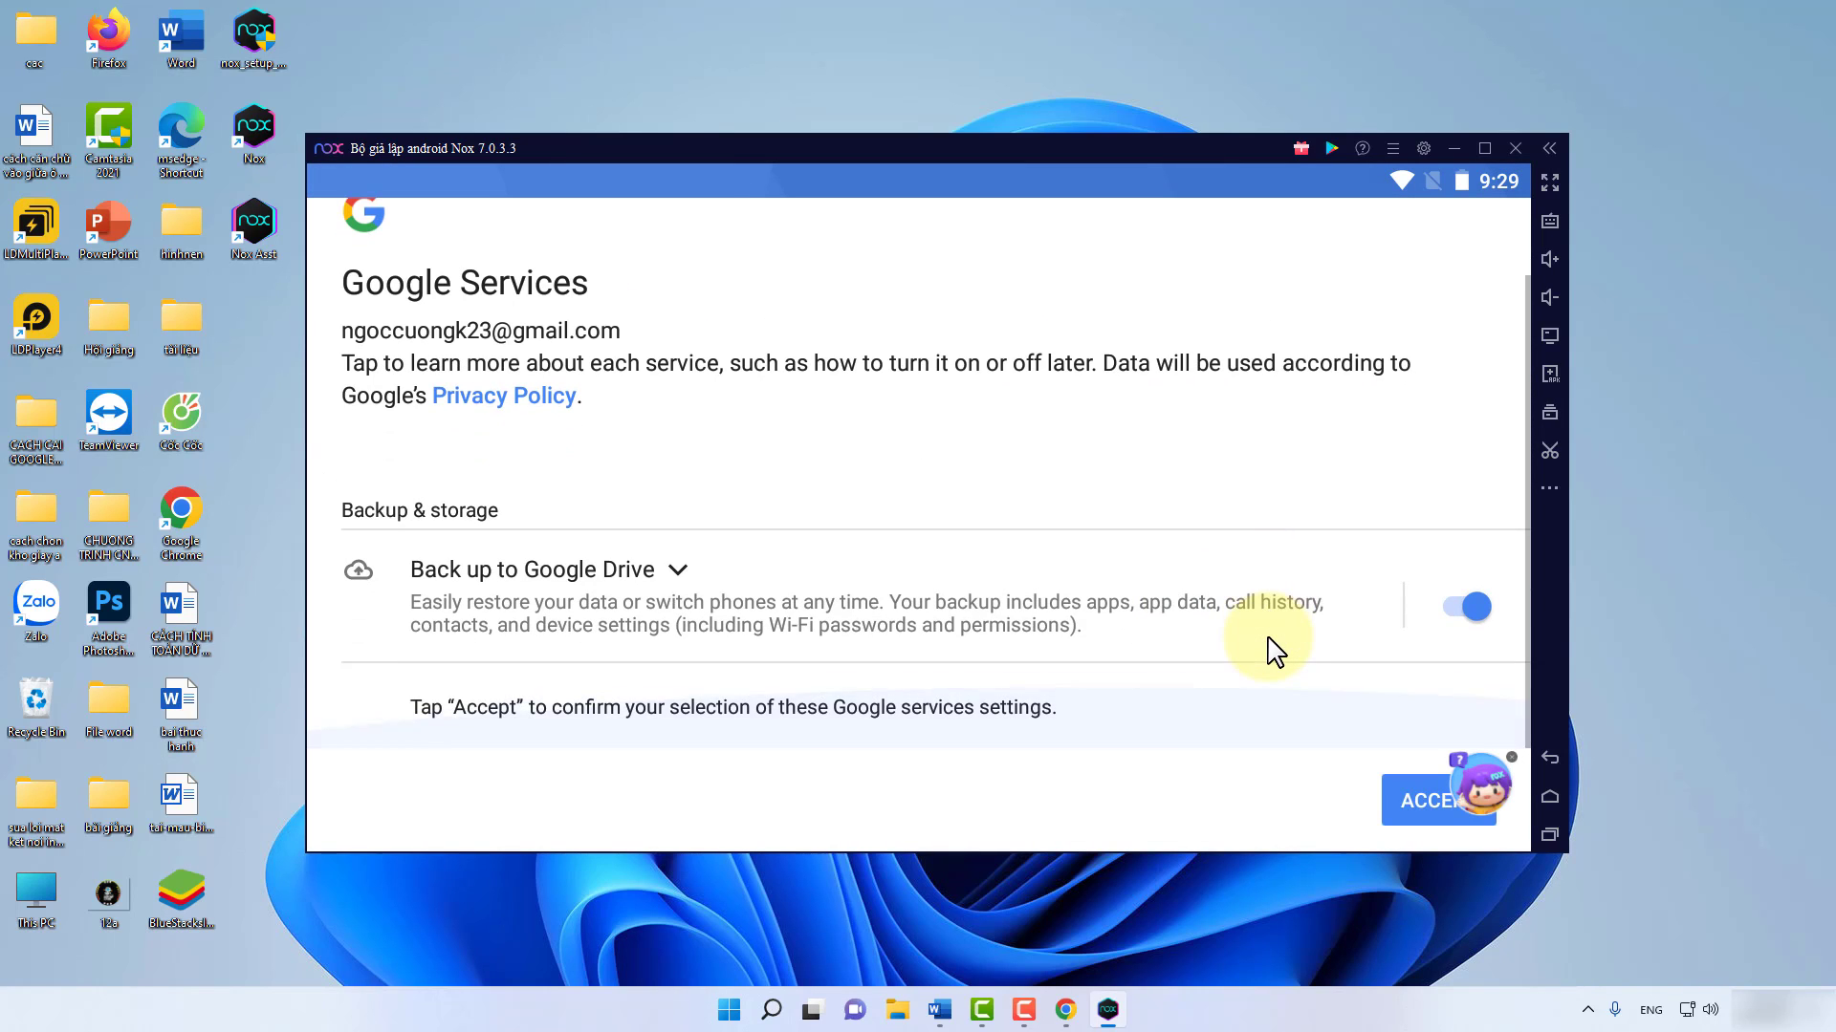
left_click(1414, 803)
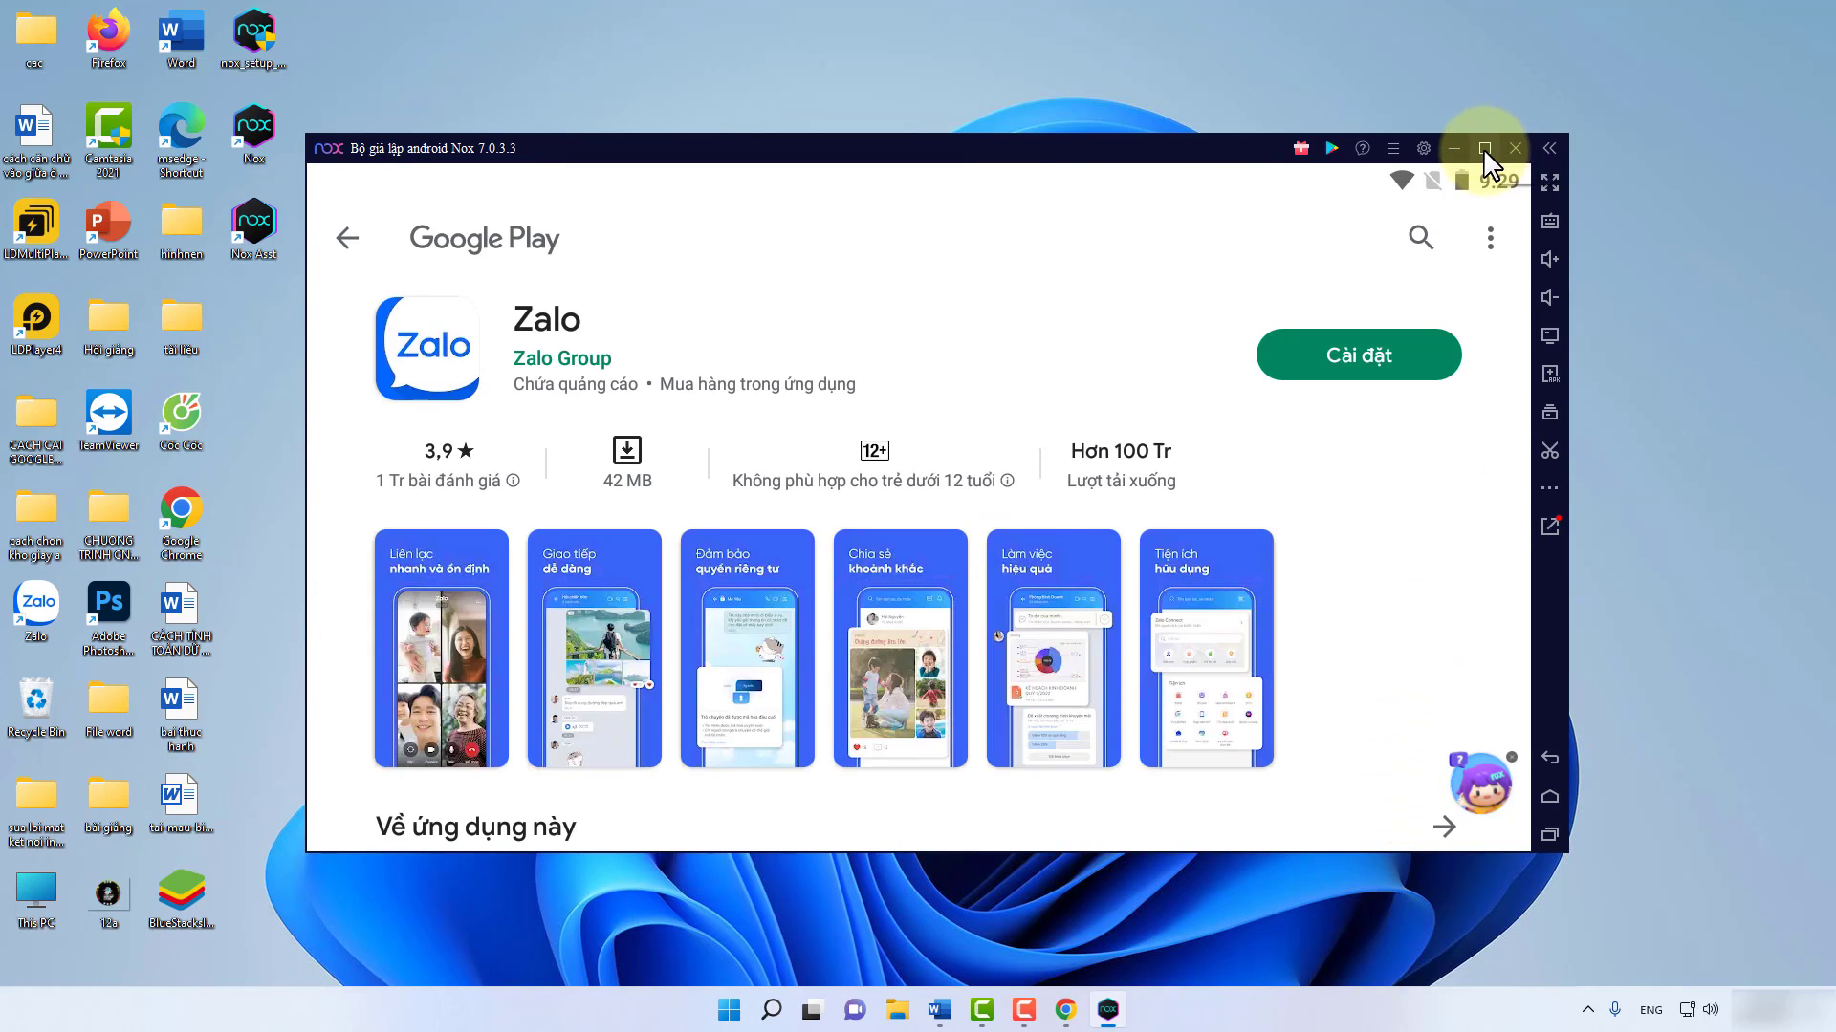
- Maximize the emulator, install Zalo with 'Cài đặt', then go back to the previous page
left_click(1485, 149)
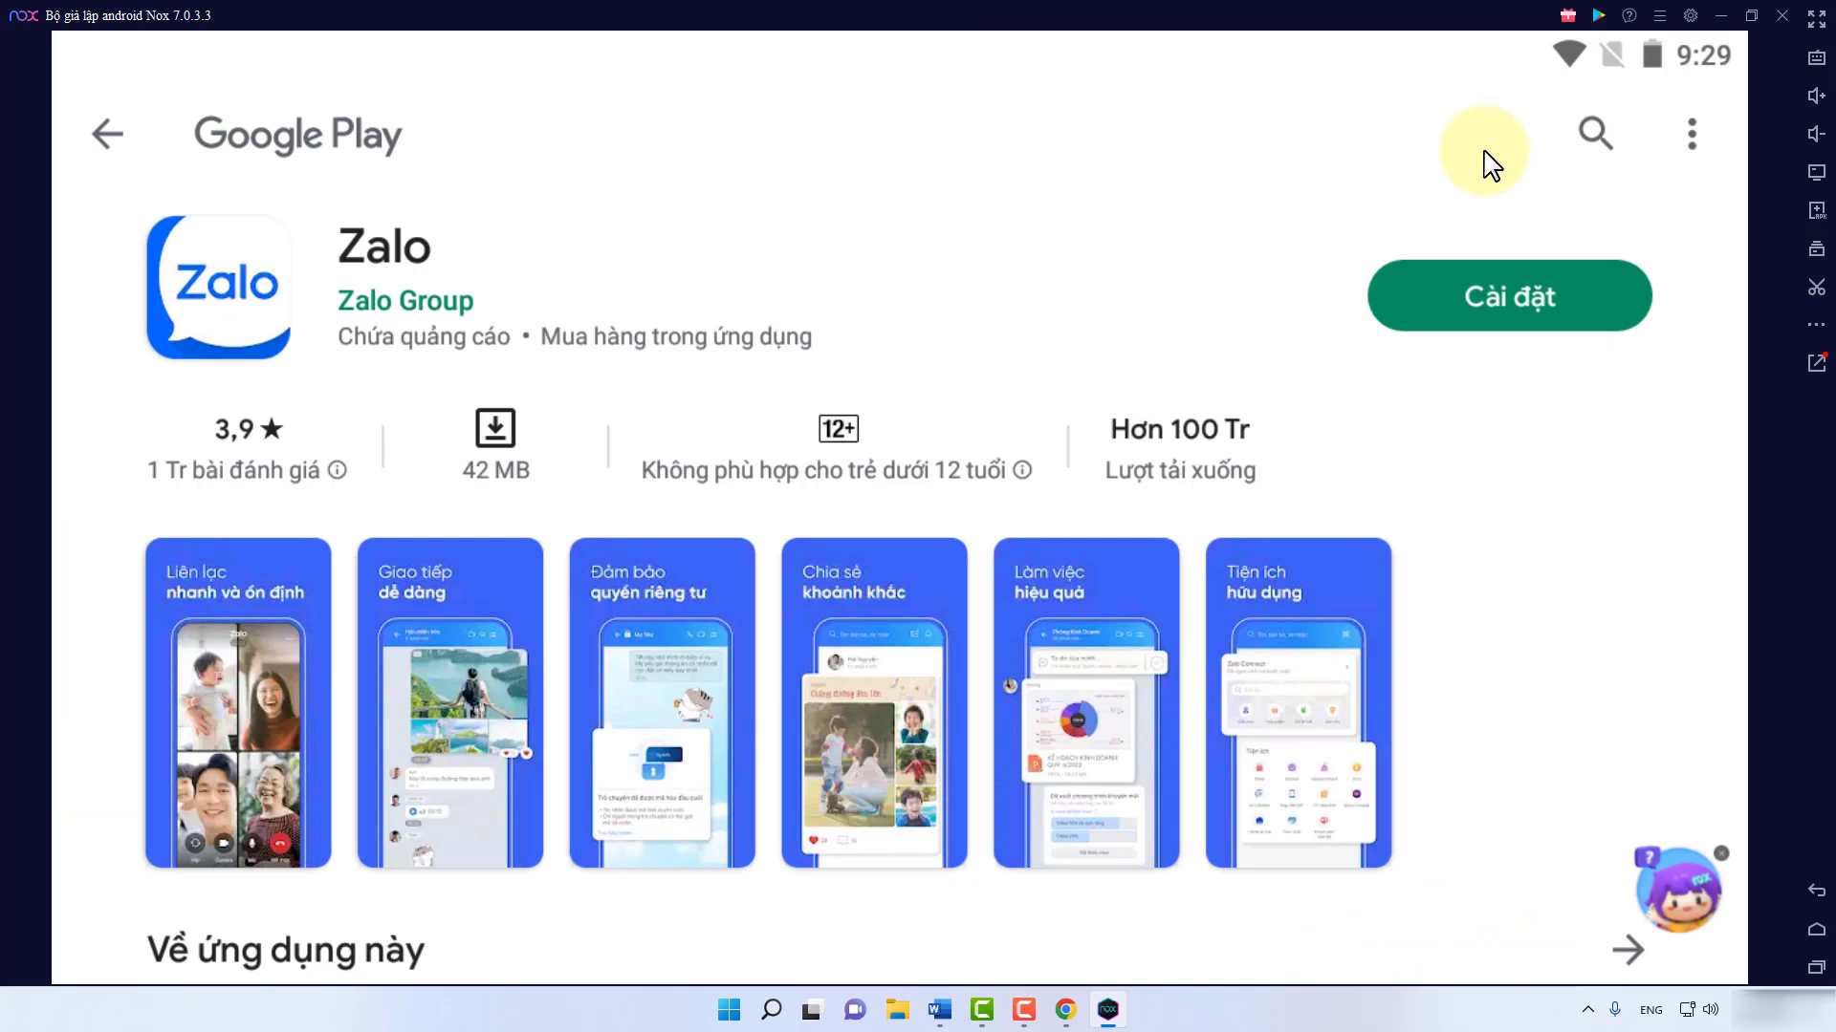
left_click(1516, 295)
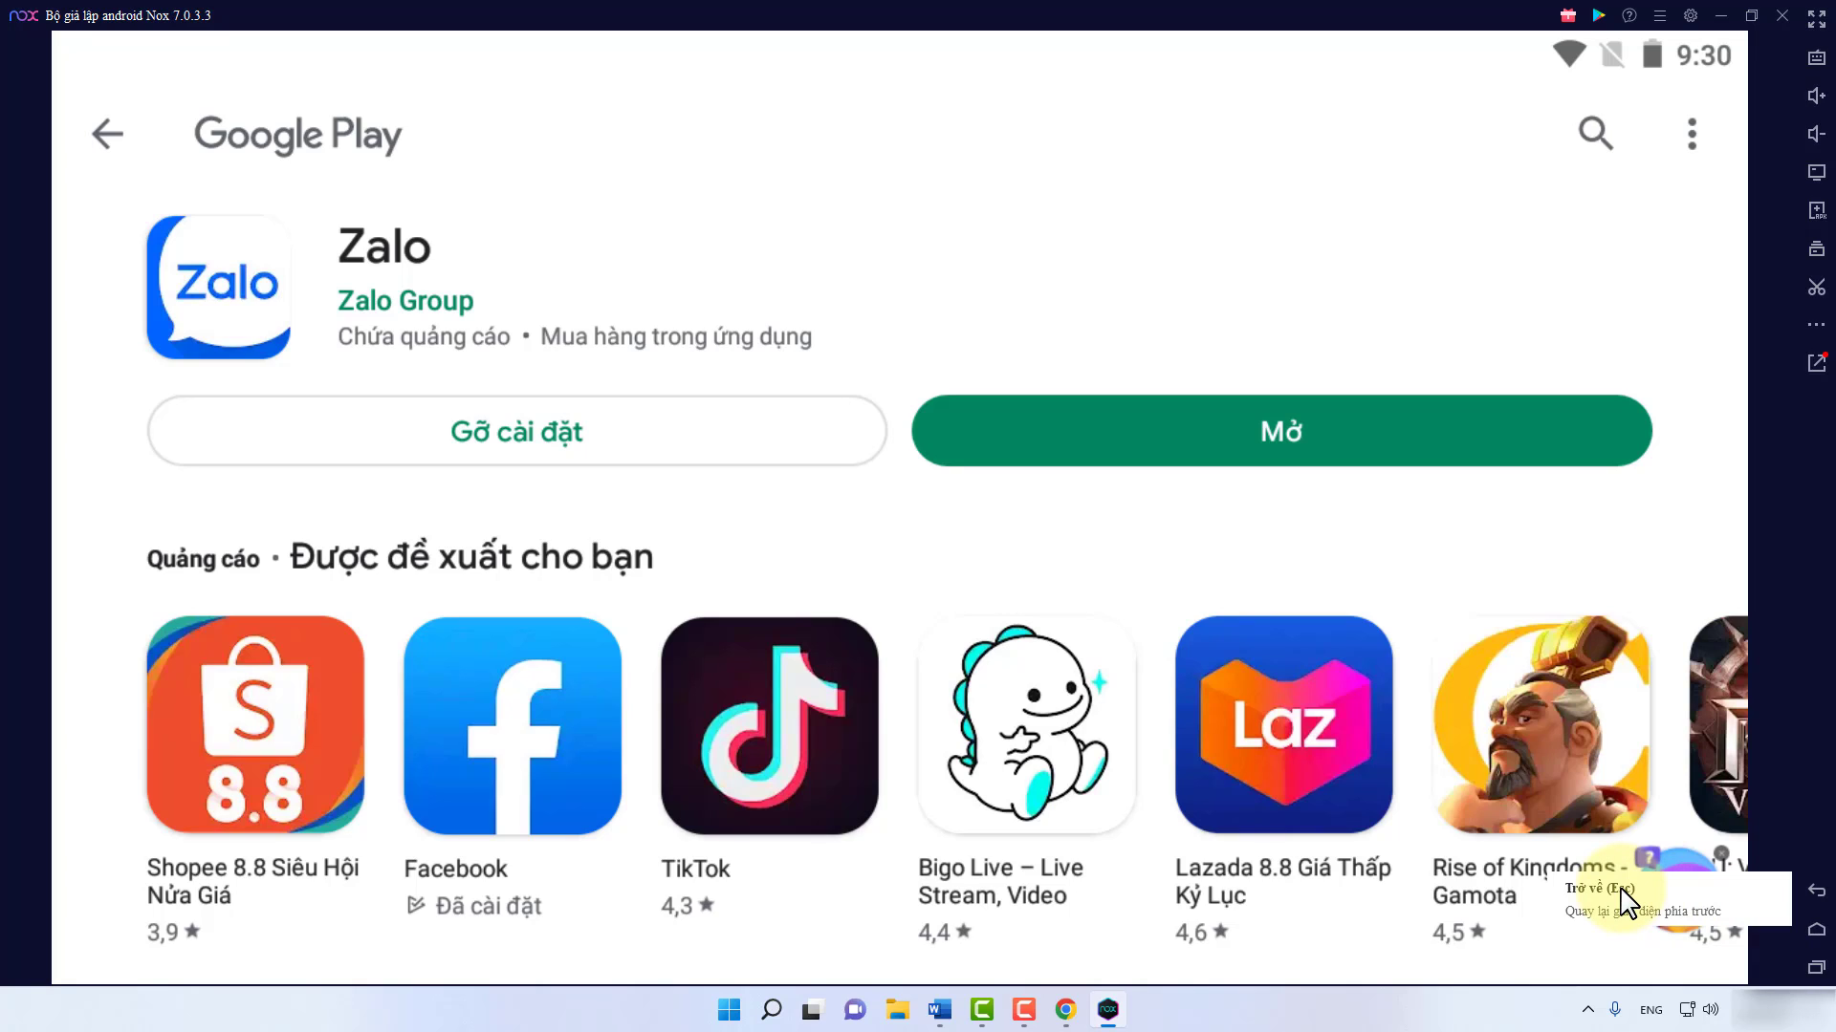
left_click(1817, 890)
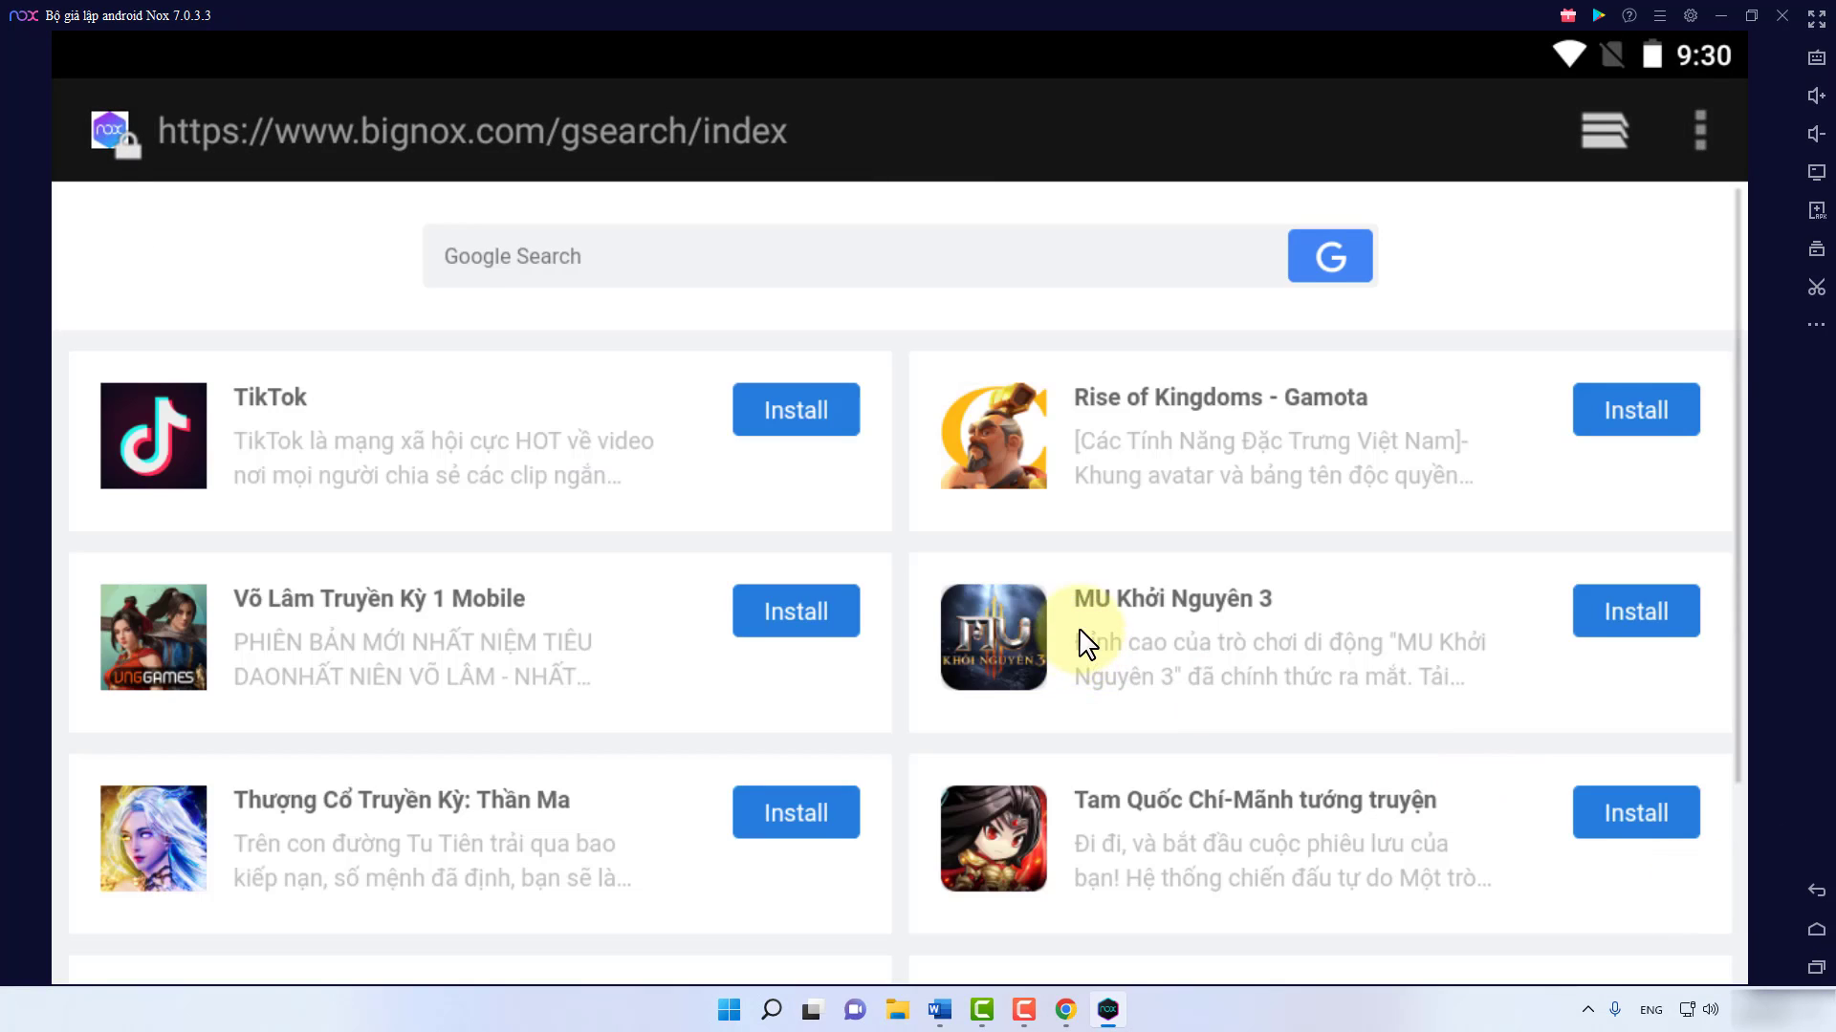